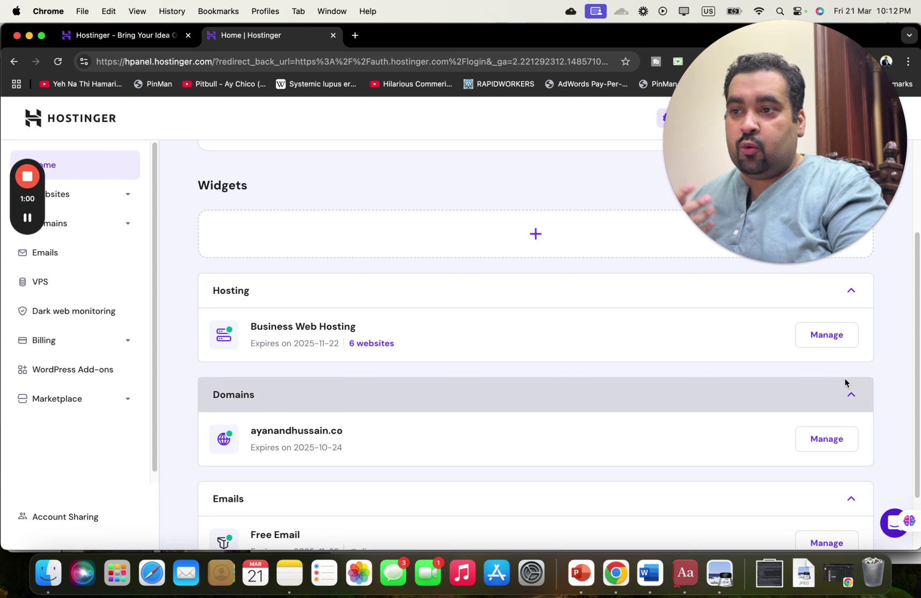
- Manage the Business Web Hosting plan to reach the aliraza.co website dashboard
{"action": "left_click", "coordinate": [835, 336]}
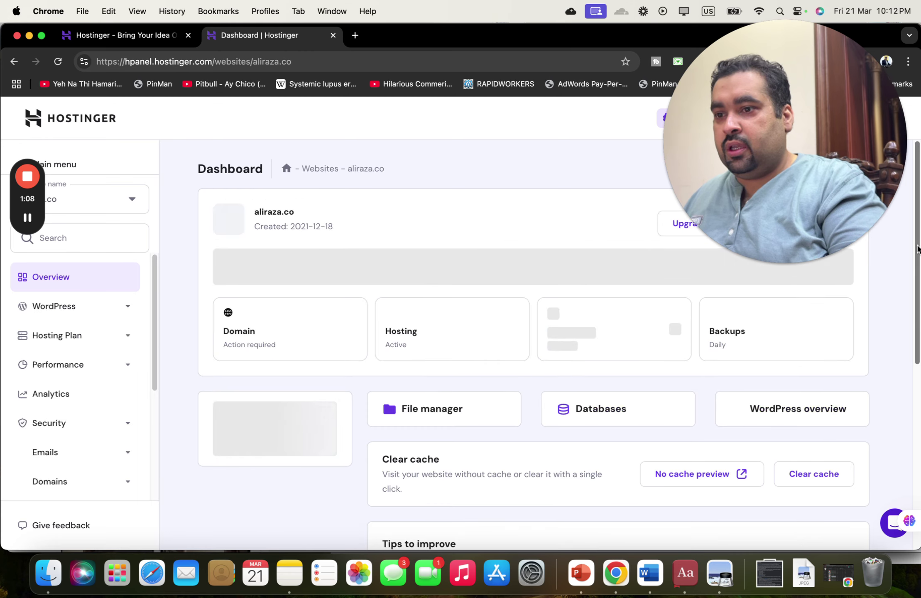
- Switch the sidebar's website selector from aliraza.co to ayanandhussain.co
{"action": "scroll", "coordinate": [916, 250], "scroll_direction": "down", "scroll_amount": 1}
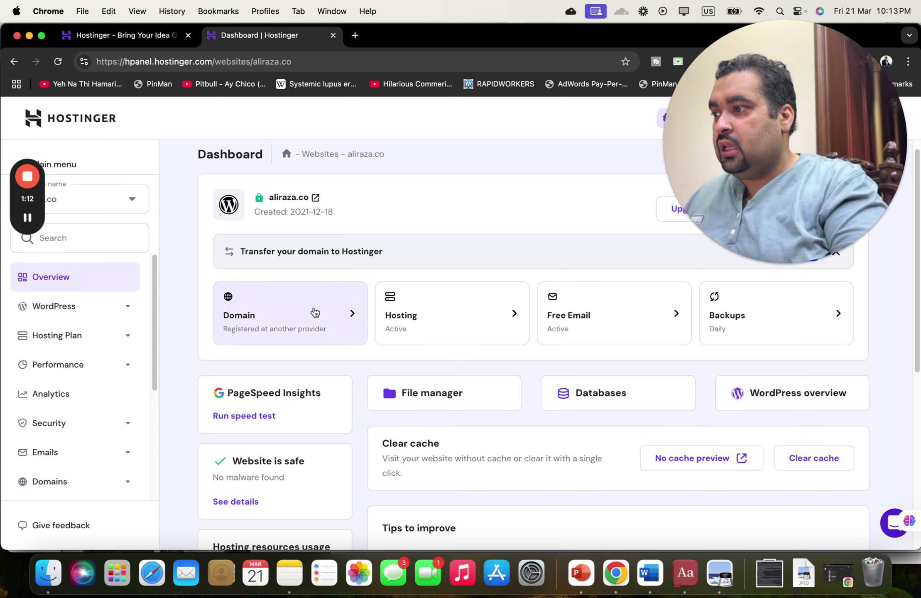
{"action": "left_click_drag", "start_coordinate": [20, 205], "coordinate": [182, 153]}
{"action": "left_click", "coordinate": [75, 201]}
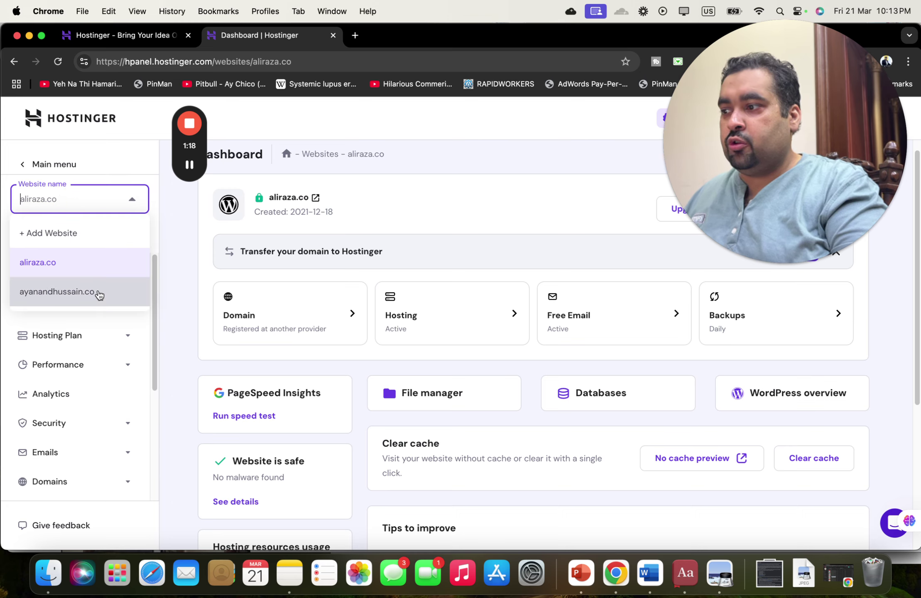
{"action": "left_click", "coordinate": [99, 293]}
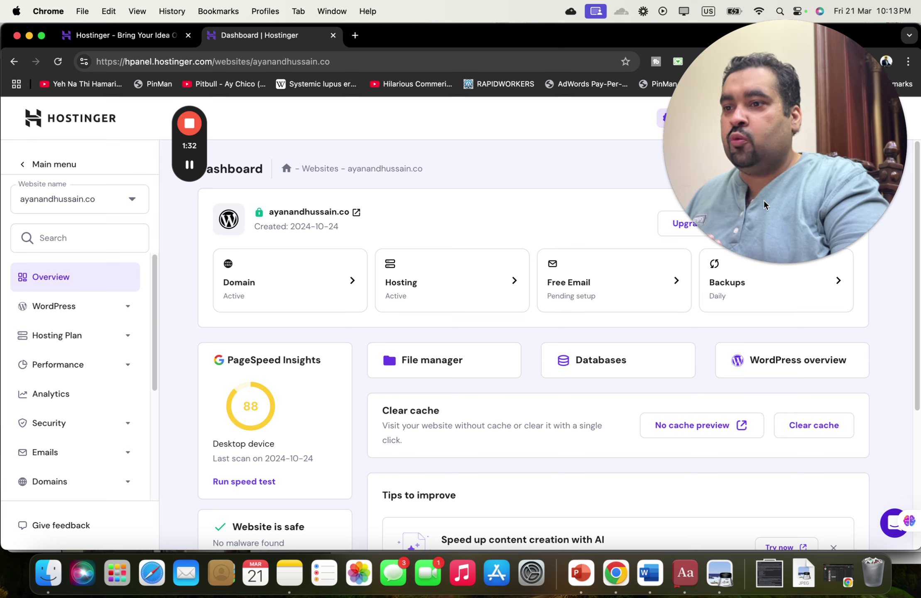
{"action": "left_click", "coordinate": [766, 163]}
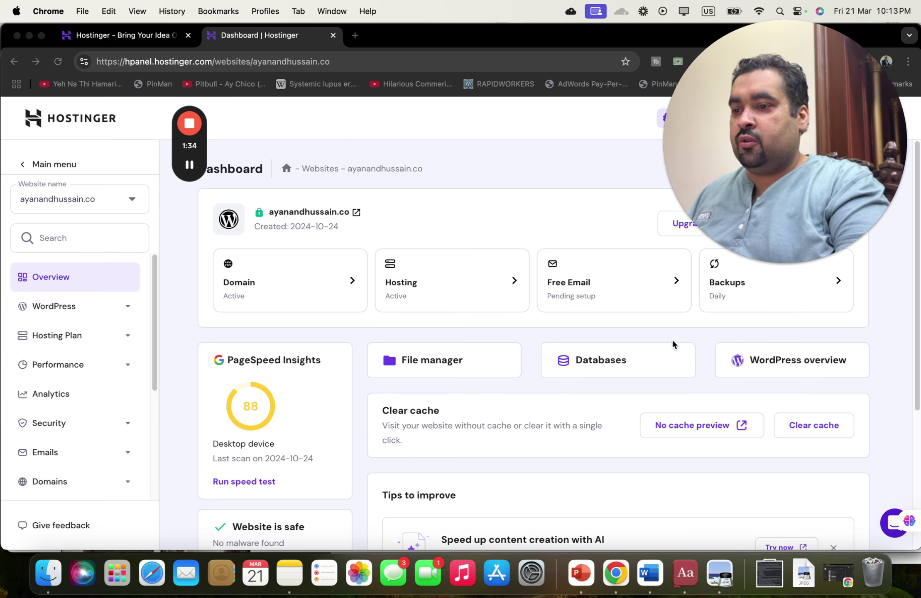
- Open WordPress > Overview for ayanandhussain.co to see its HTTPS, LiteSpeed and cache settings
{"action": "left_click", "coordinate": [684, 330]}
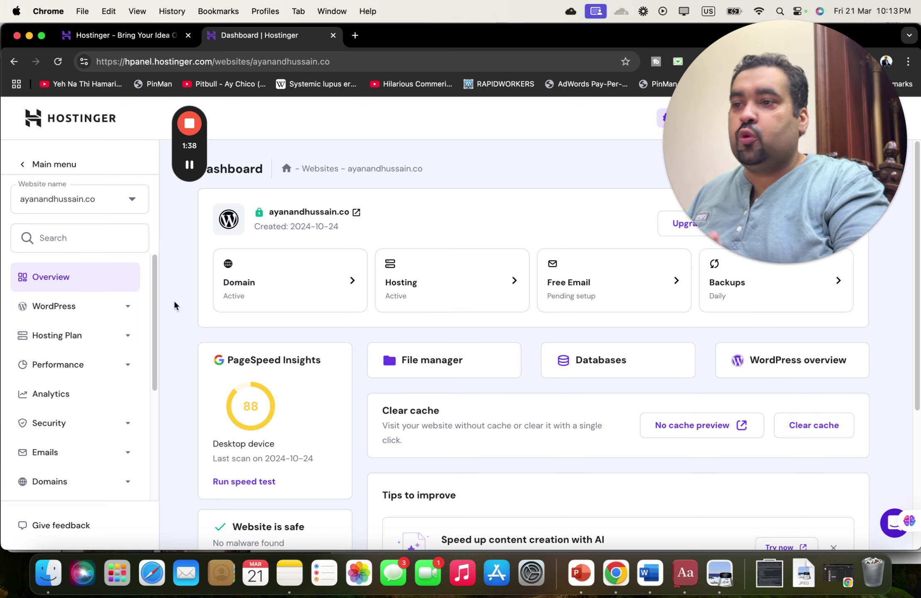
{"action": "left_click", "coordinate": [130, 311]}
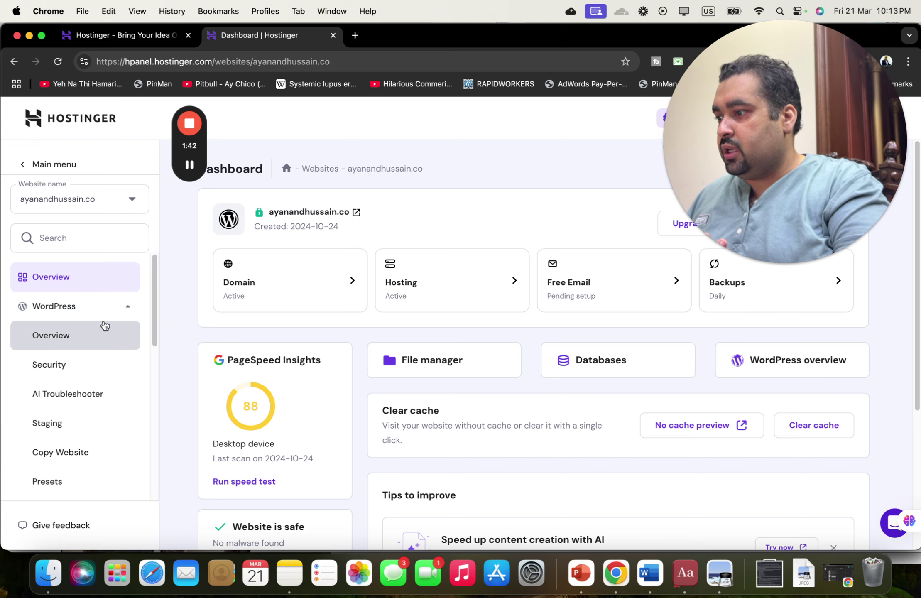
{"action": "left_click", "coordinate": [101, 336]}
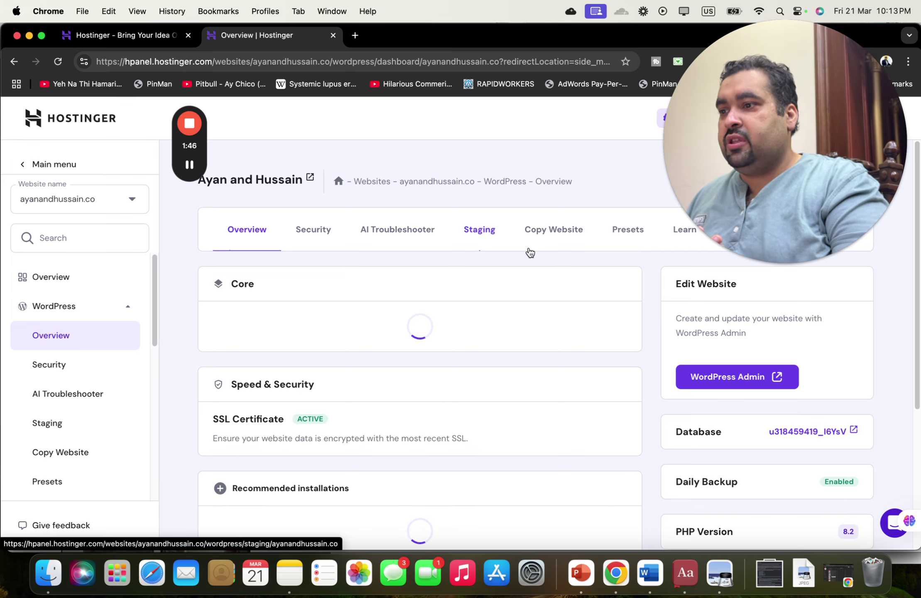
{"action": "mouse_move", "coordinate": [707, 206]}
{"action": "left_mouse_down"}
{"action": "mouse_move", "coordinate": [534, 207]}
{"action": "mouse_move", "coordinate": [707, 203]}
{"action": "left_mouse_up"}
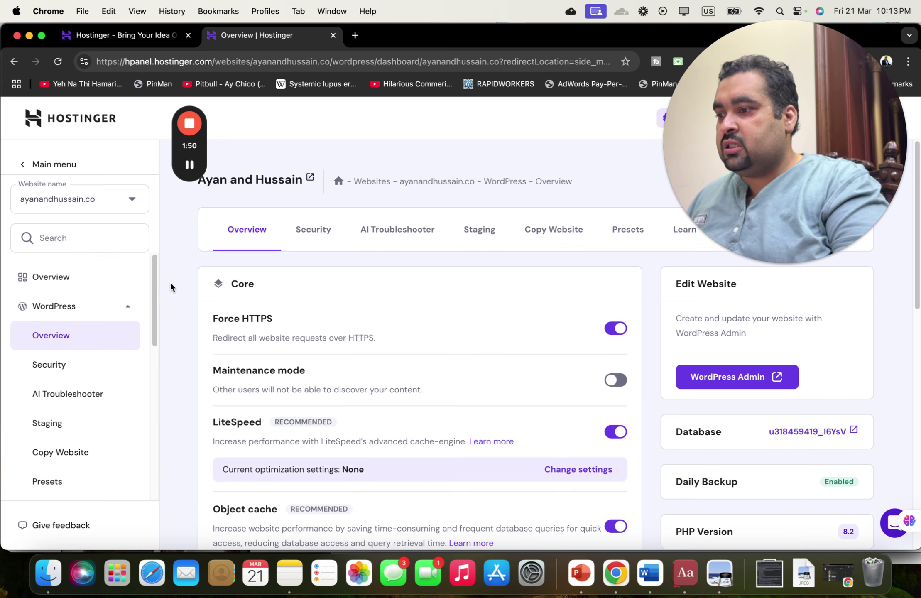
{"action": "left_click_drag", "start_coordinate": [152, 274], "coordinate": [158, 423]}
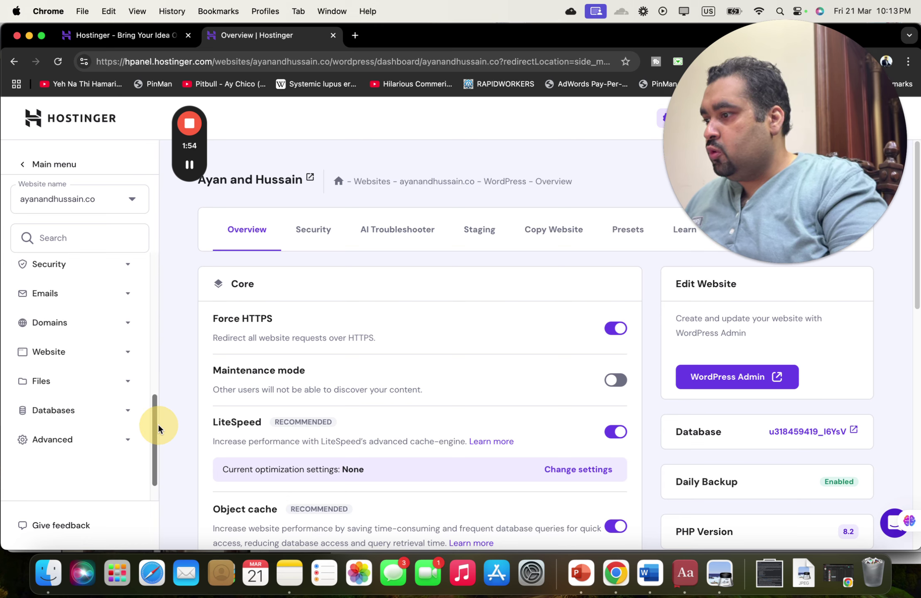
- Start a WordPress install from Website > Auto Installer via the Other application option
{"action": "left_click", "coordinate": [126, 359]}
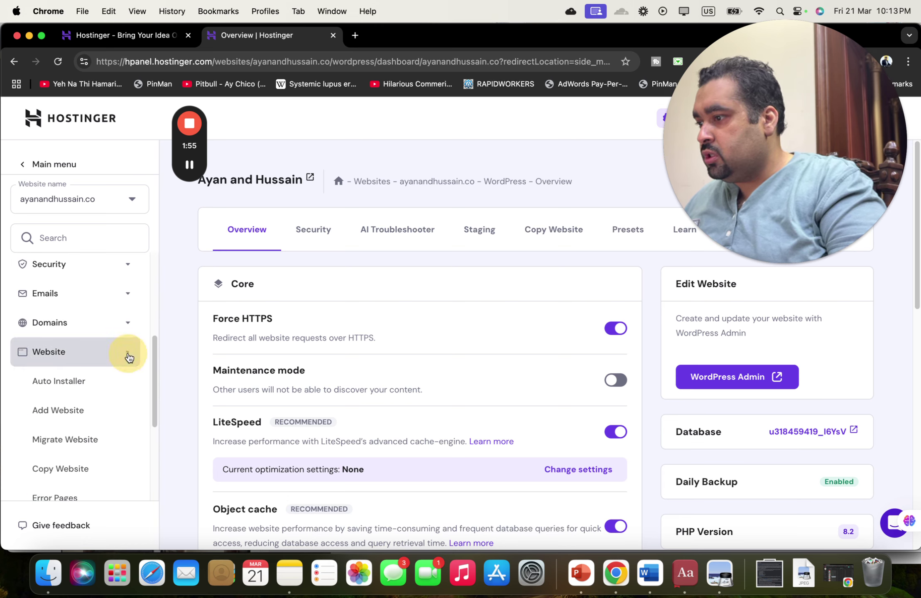
{"action": "left_click", "coordinate": [70, 380]}
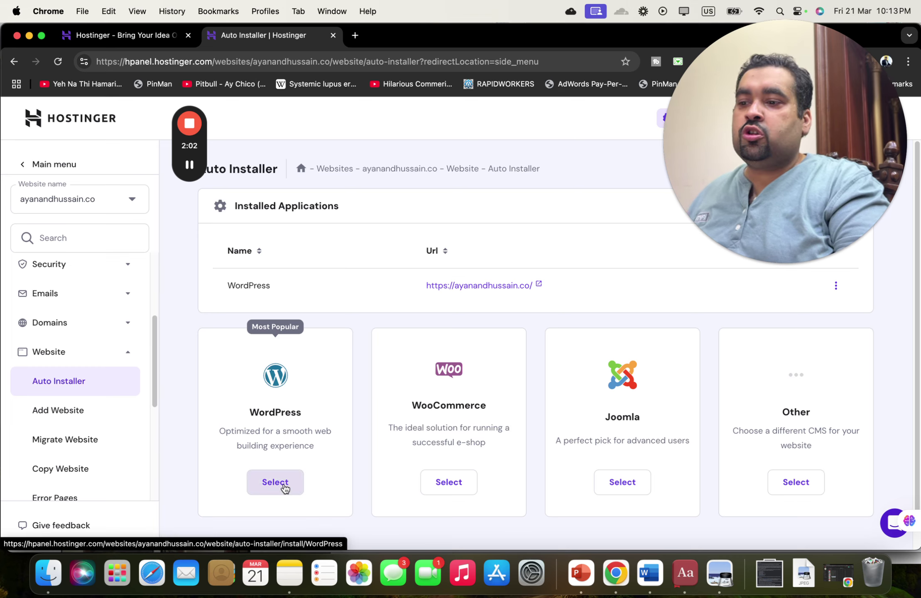
{"action": "left_click", "coordinate": [794, 483]}
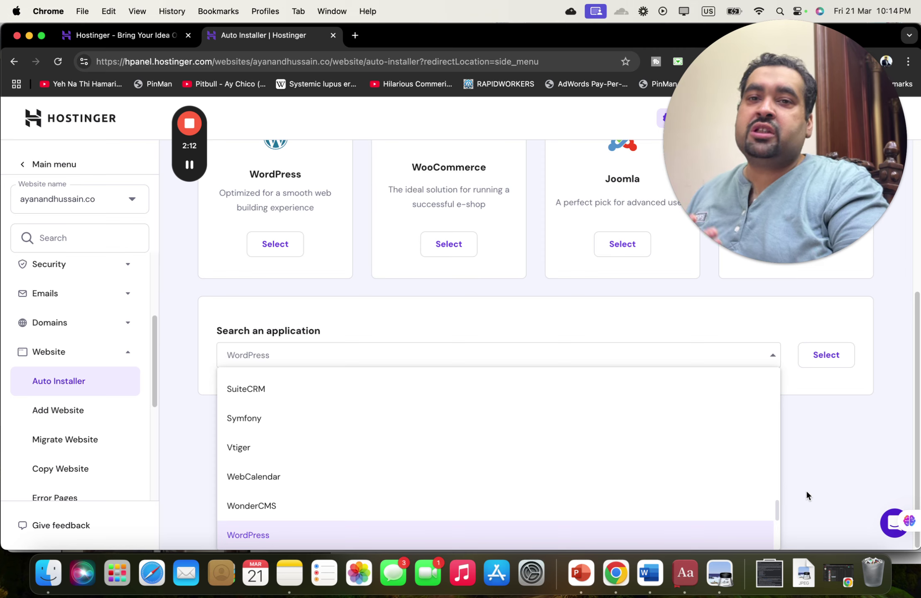
{"action": "left_click", "coordinate": [820, 481]}
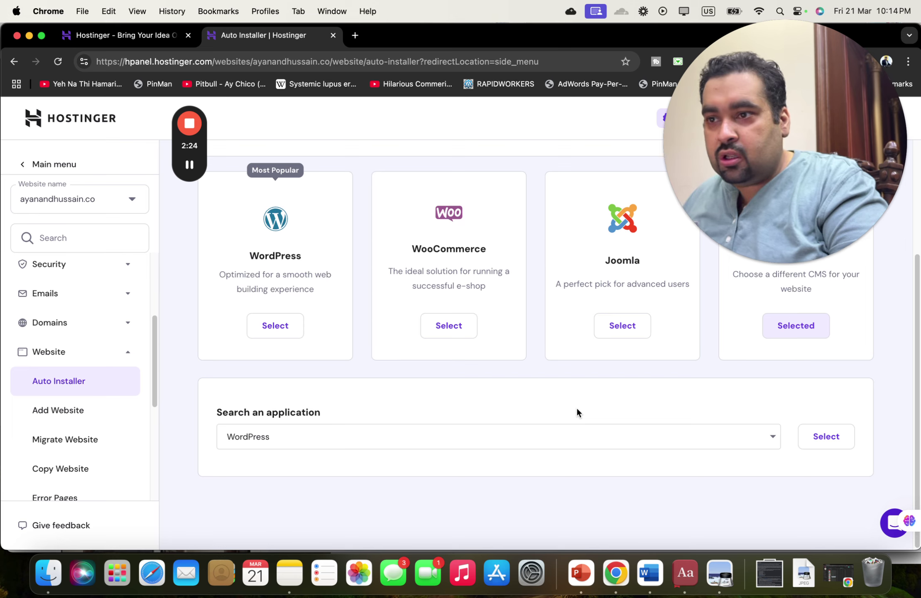
{"action": "left_click", "coordinate": [285, 334]}
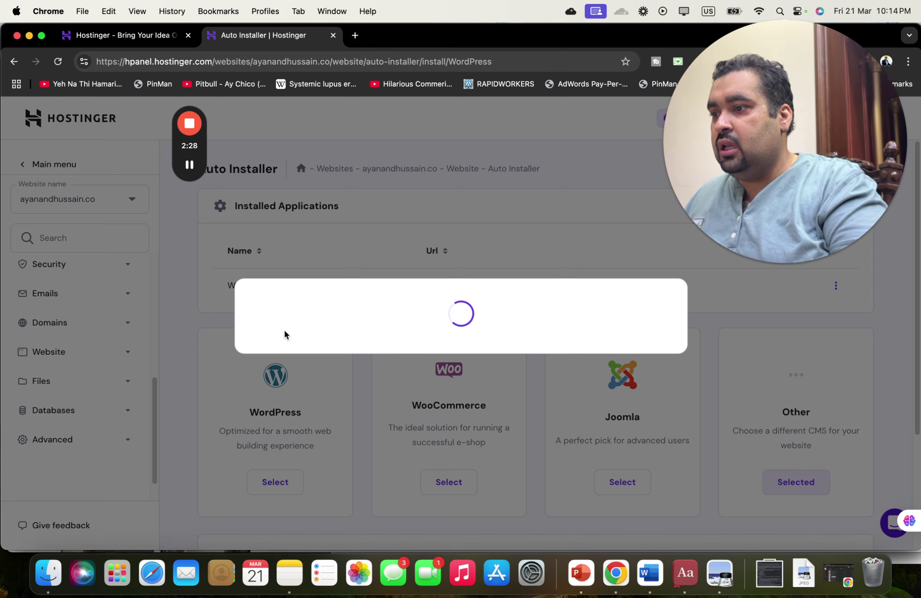
- Enter 'Ayan' as the website title and a sufficiently strong administrator password
{"action": "left_click", "coordinate": [362, 292]}
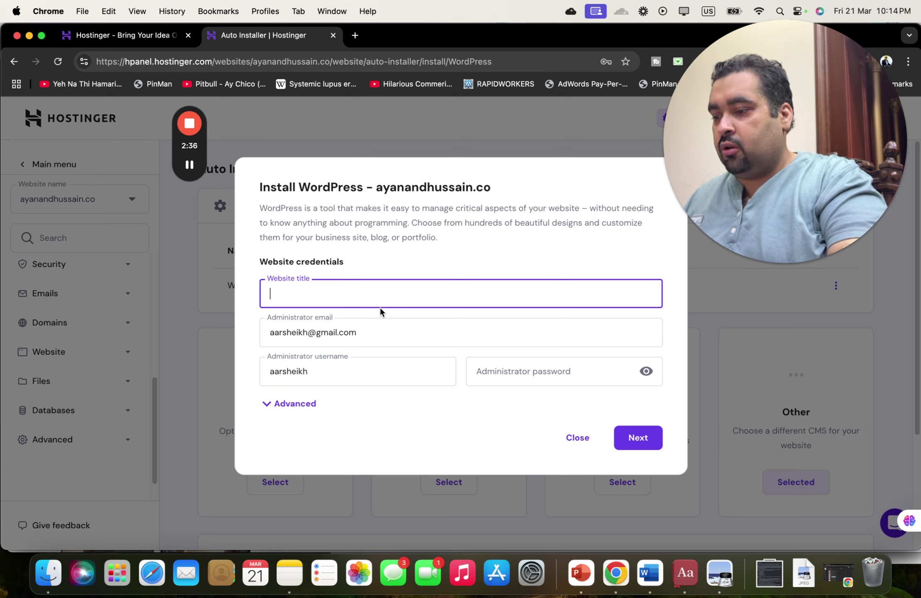
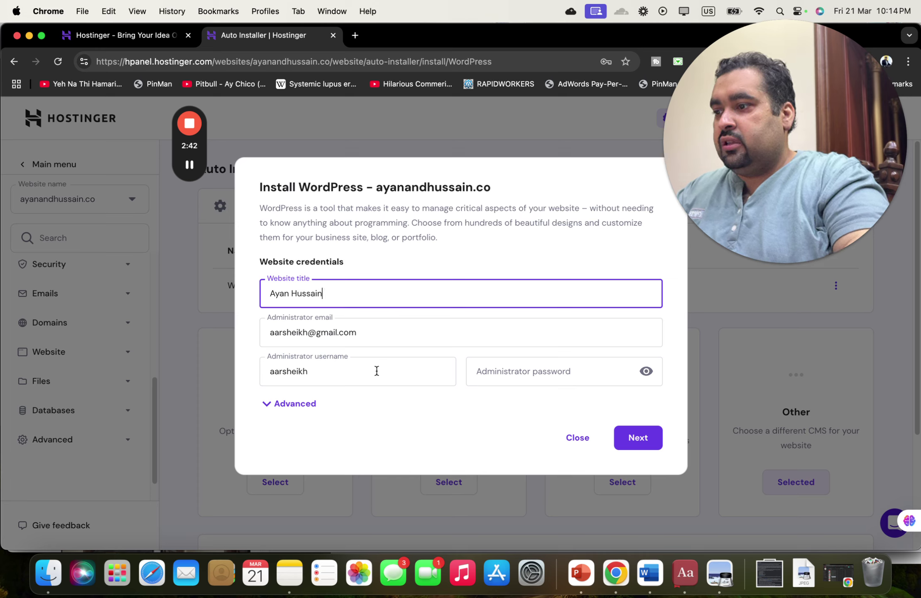
{"action": "left_click", "coordinate": [515, 370]}
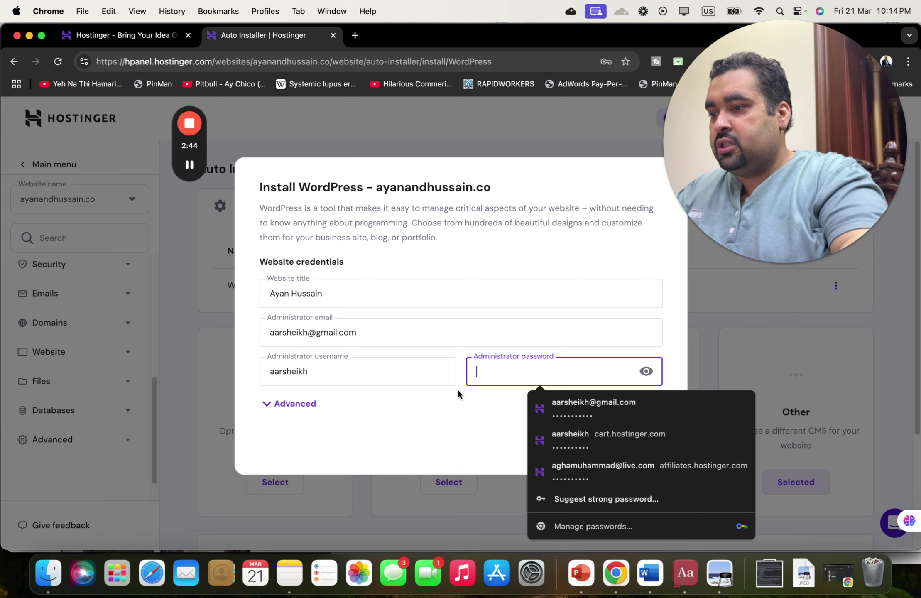
{"action": "left_click", "coordinate": [459, 392]}
{"action": "left_click", "coordinate": [509, 376]}
{"action": "type", "text": "a•••"}
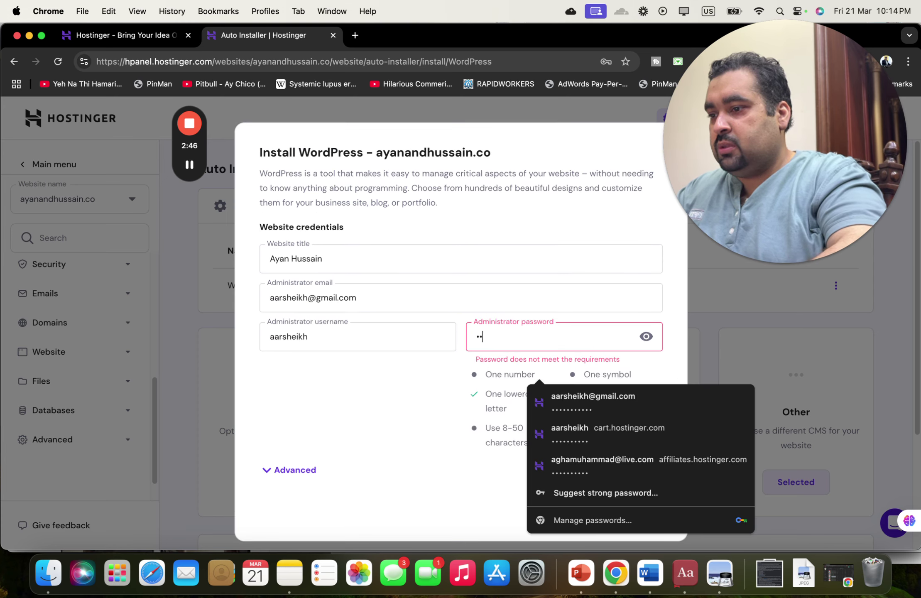
{"action": "left_click", "coordinate": [448, 402]}
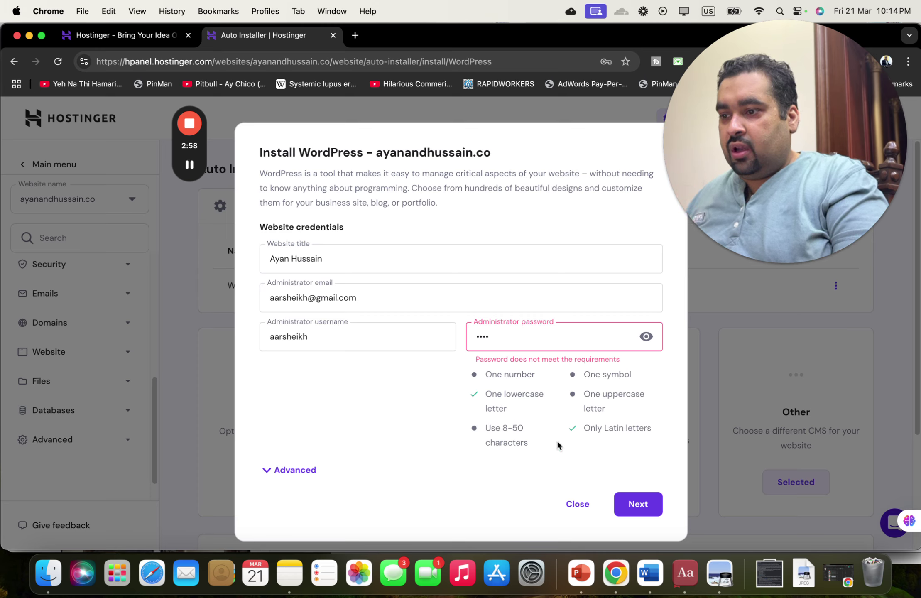
{"action": "left_click", "coordinate": [529, 340]}
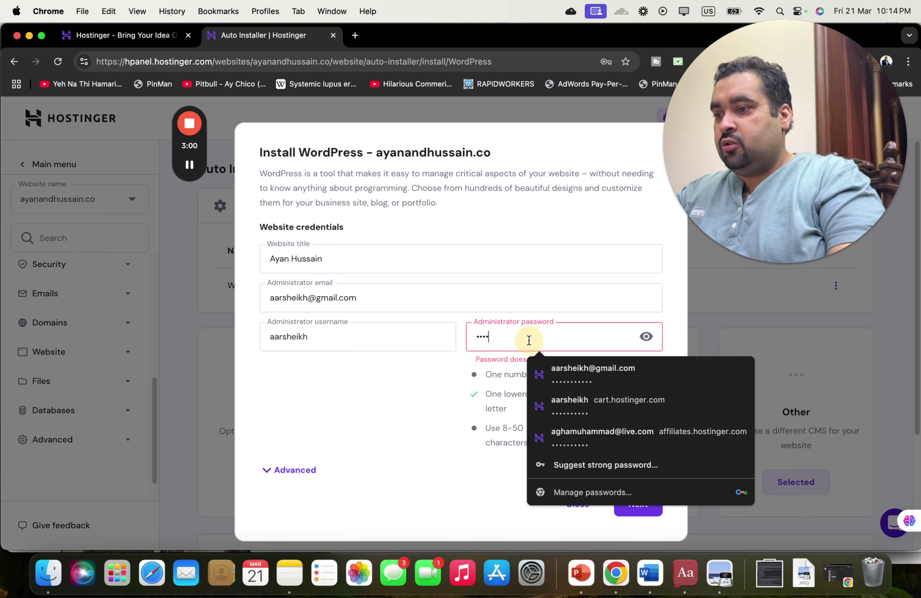
{"action": "key", "text": "super+a"}
{"action": "type", "text": "abcd"}
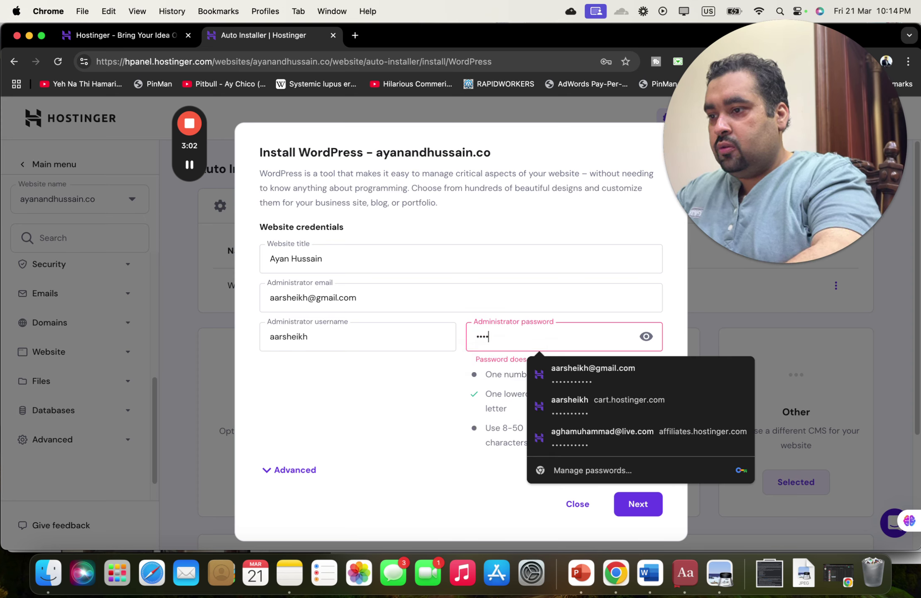
{"action": "type", "text": "efghi"}
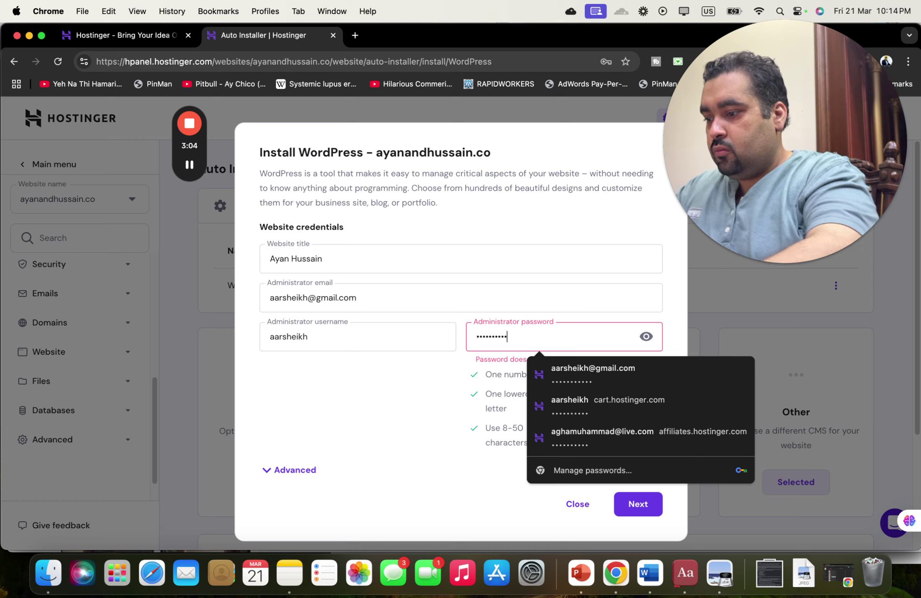
{"action": "type", "text": "j"}
{"action": "left_click", "coordinate": [405, 391]}
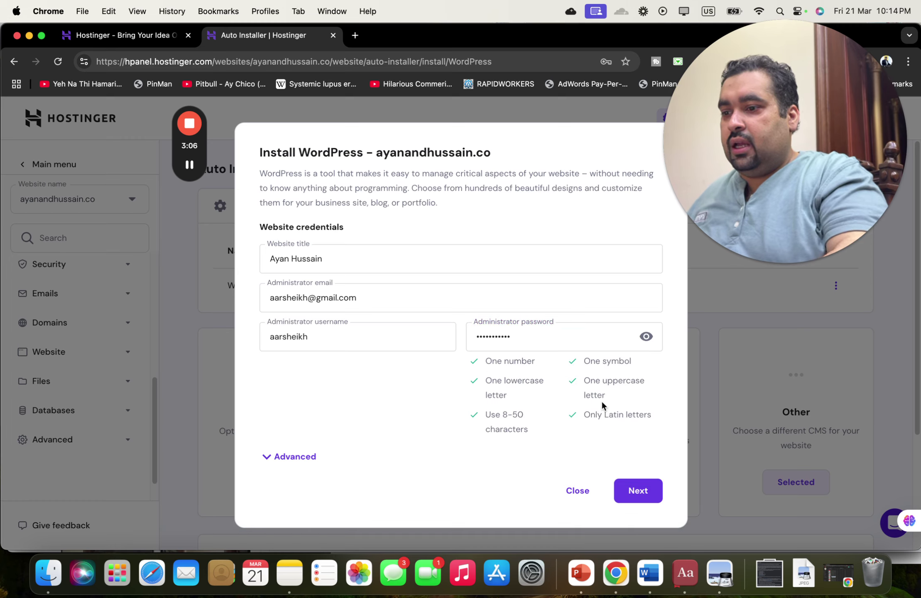
- Briefly enter 'bl' as installation subdirectory, dismiss browser password prompts, and advance to versions
{"action": "left_click", "coordinate": [290, 457]}
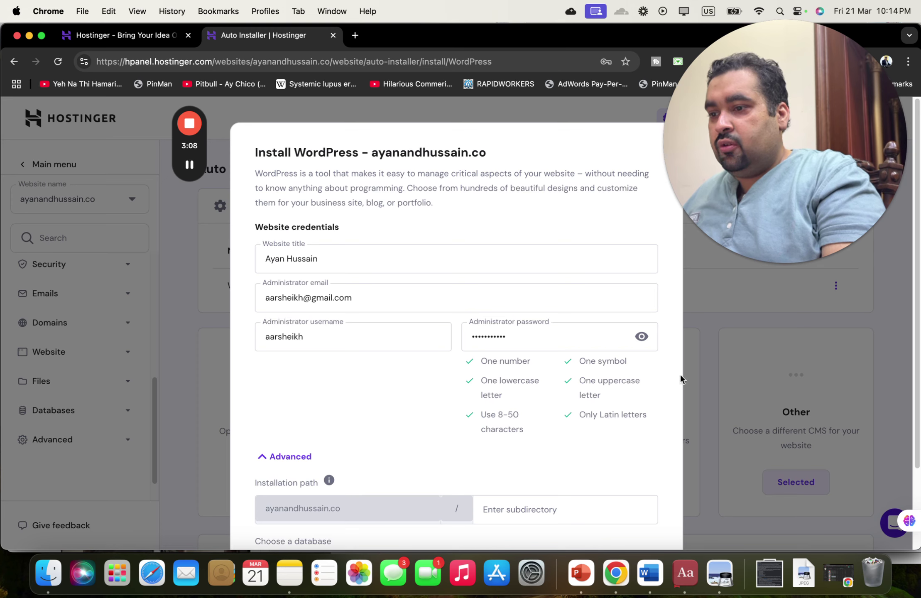
{"action": "scroll", "coordinate": [663, 415], "scroll_direction": "down", "scroll_amount": 3}
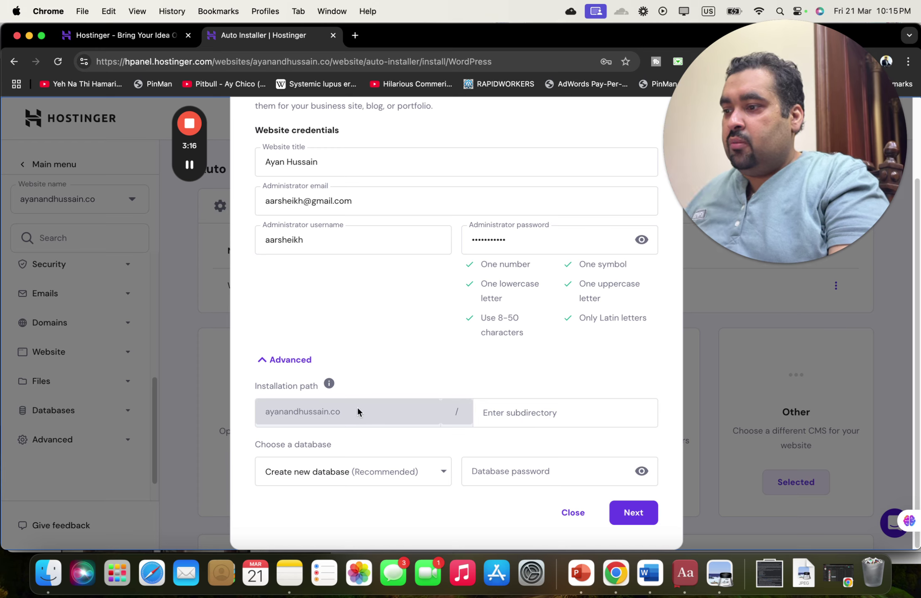
{"action": "left_click", "coordinate": [493, 417]}
{"action": "type", "text": "blog"}
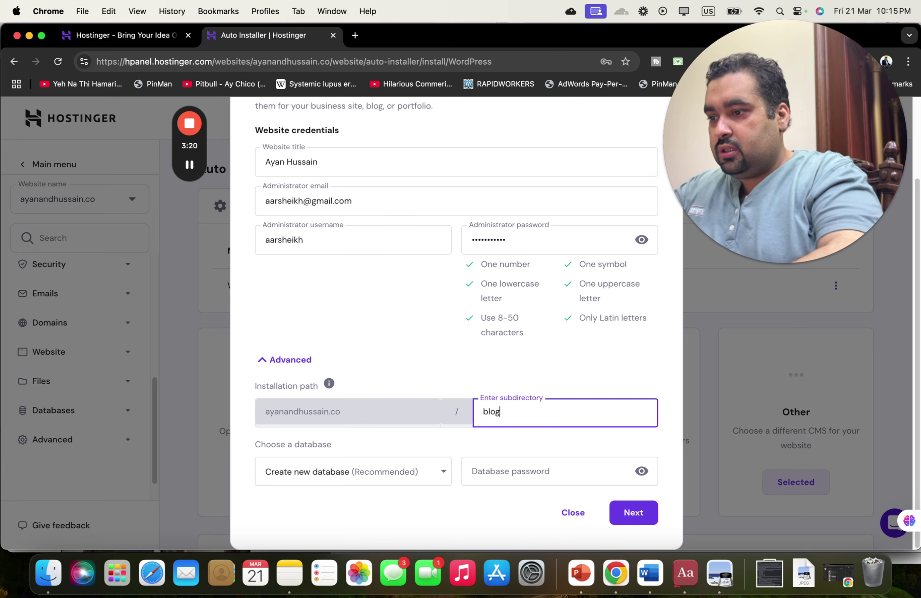
{"action": "left_click", "coordinate": [258, 359]}
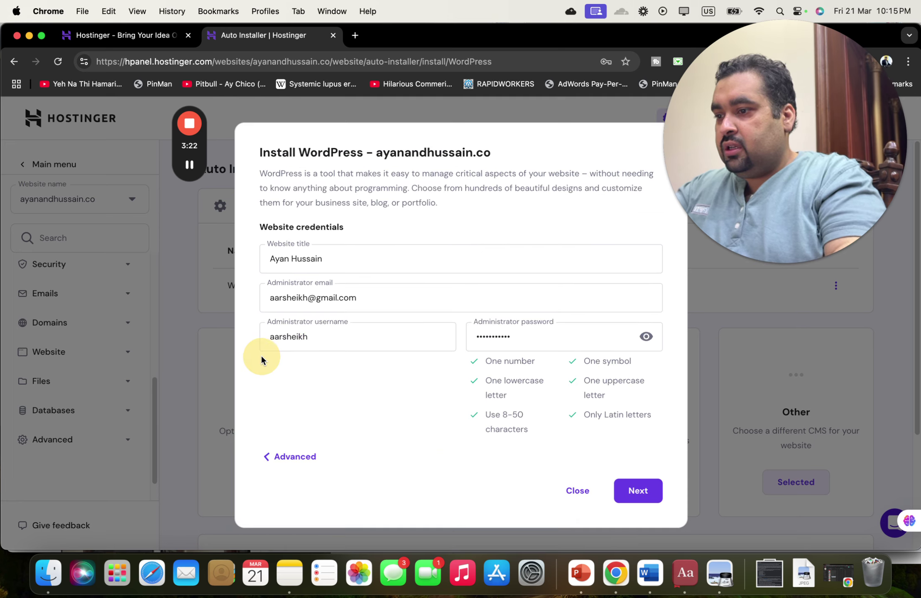
{"action": "left_click", "coordinate": [475, 246]}
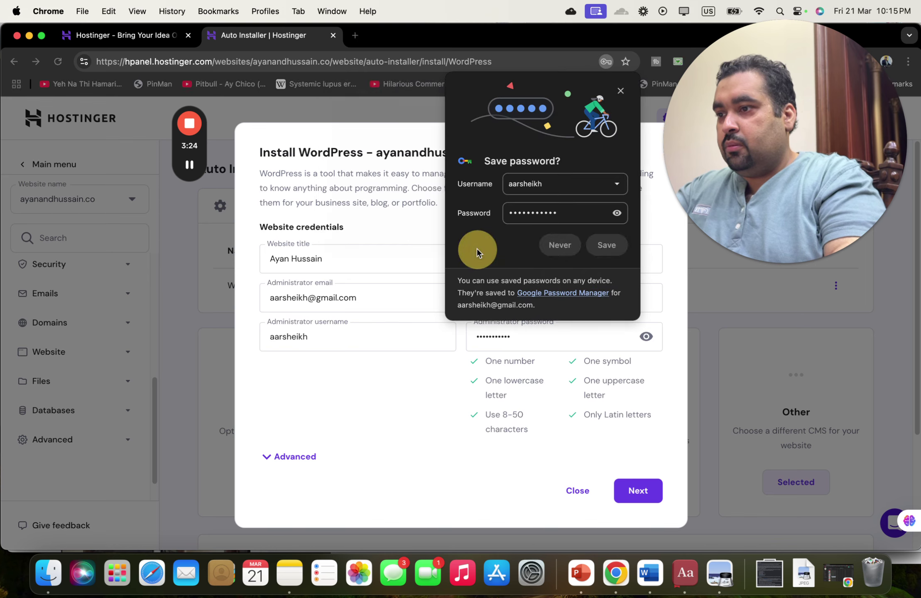
{"action": "left_click", "coordinate": [616, 248]}
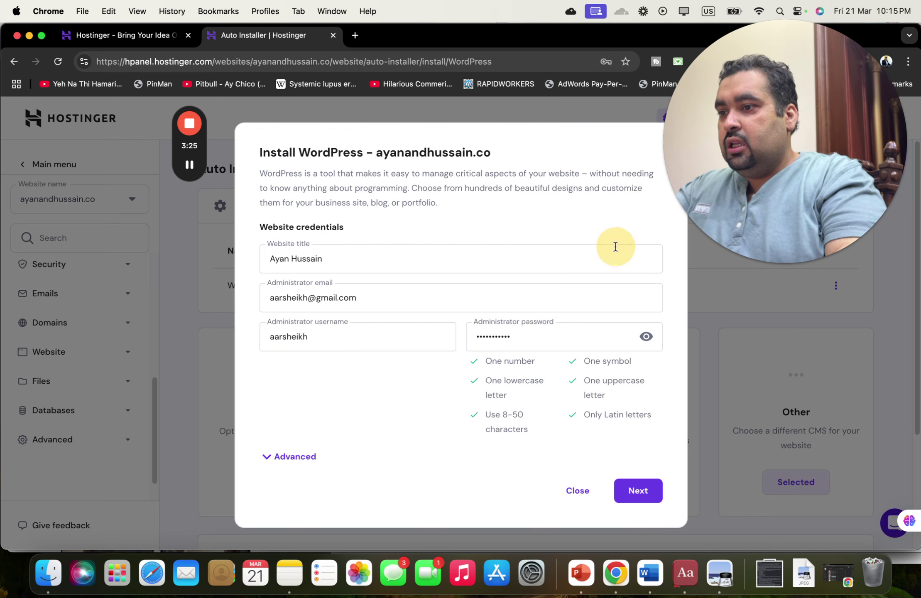
{"action": "left_click", "coordinate": [650, 496]}
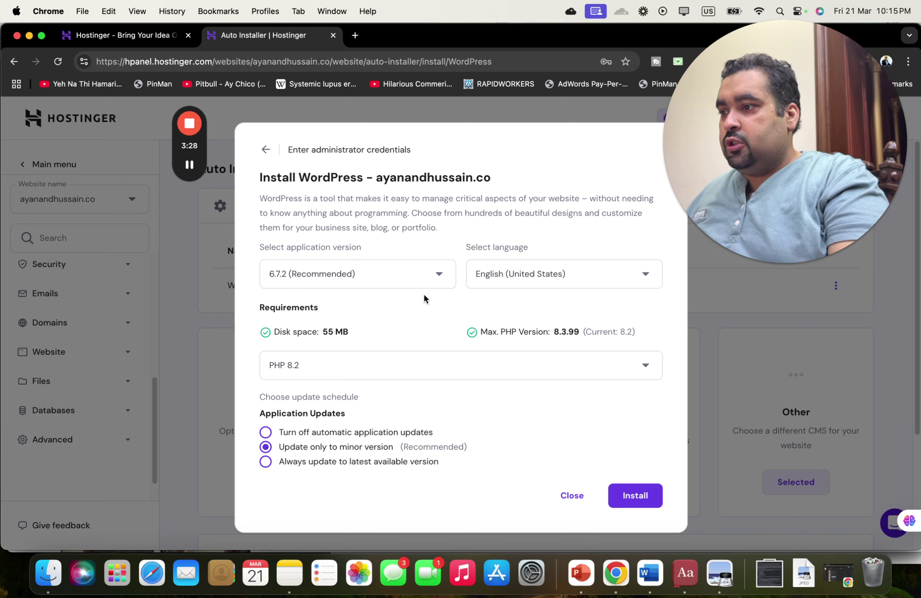
- Review the available WordPress versions and the PHP setting
{"action": "left_click", "coordinate": [367, 274]}
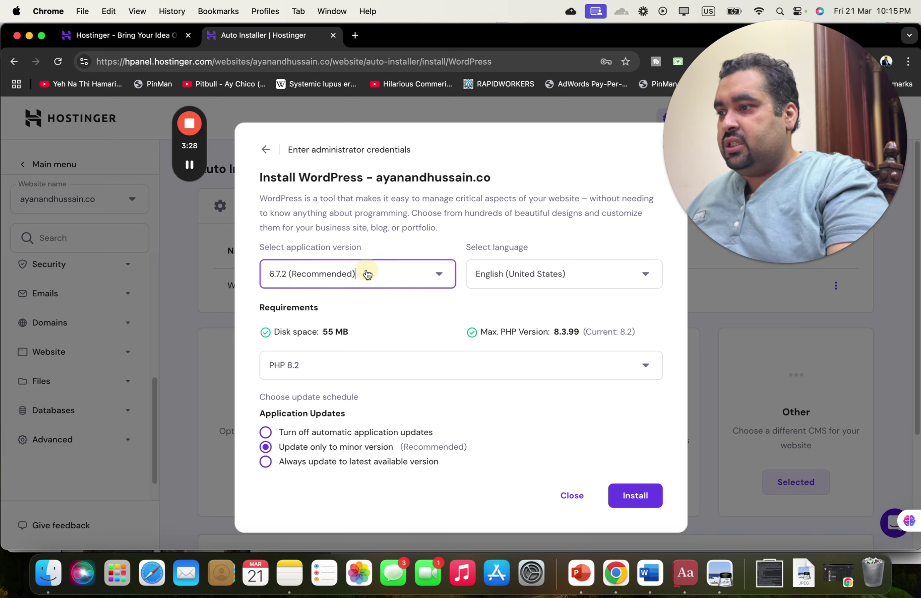
{"action": "left_click", "coordinate": [415, 273]}
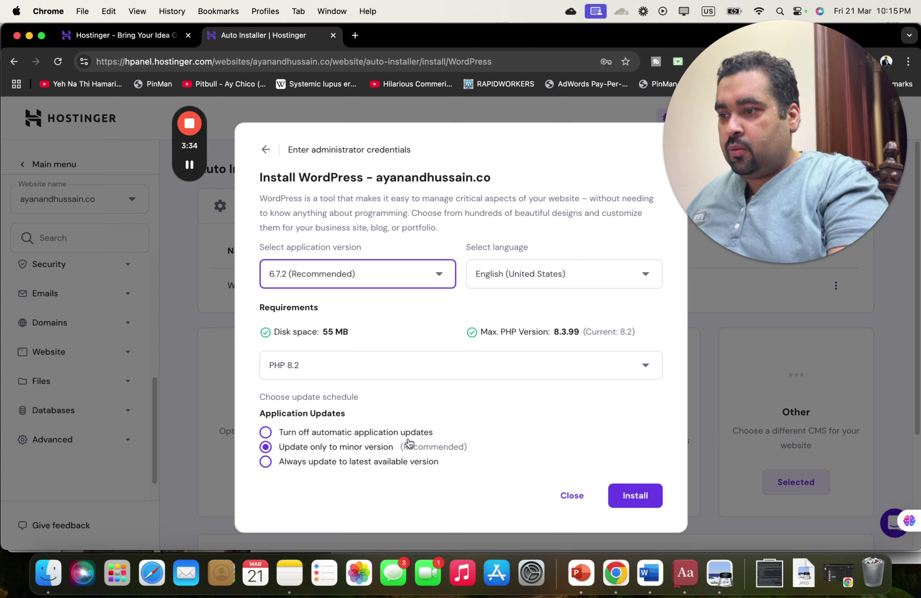
{"action": "left_click", "coordinate": [399, 370]}
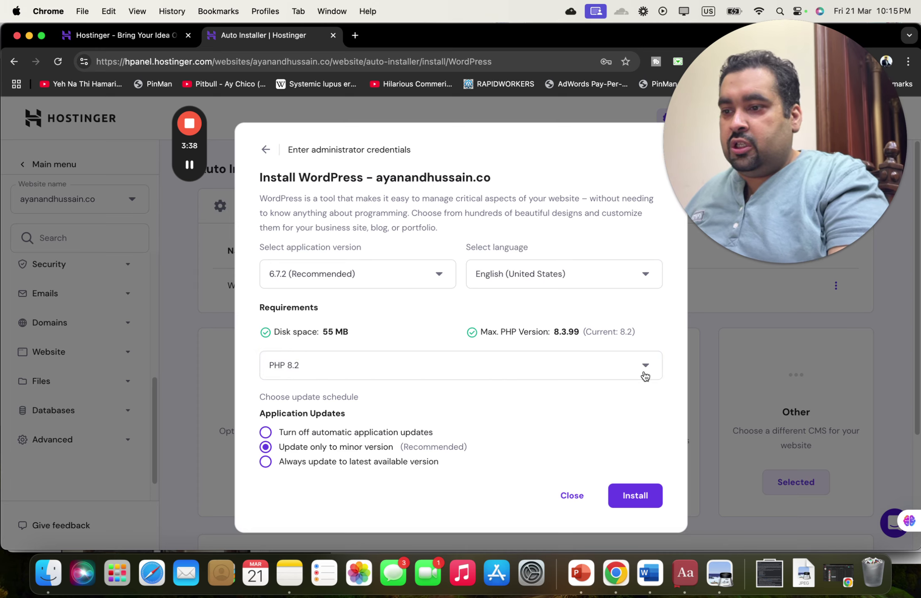
- Attempt the install, then close the overwrite-current-files warning without overwriting
{"action": "left_click", "coordinate": [634, 496]}
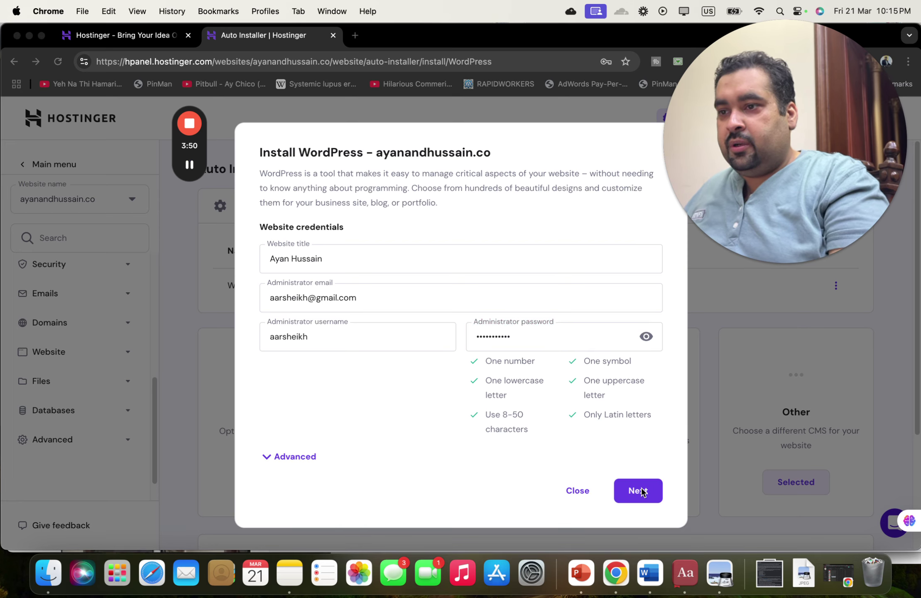
{"action": "left_click", "coordinate": [641, 496]}
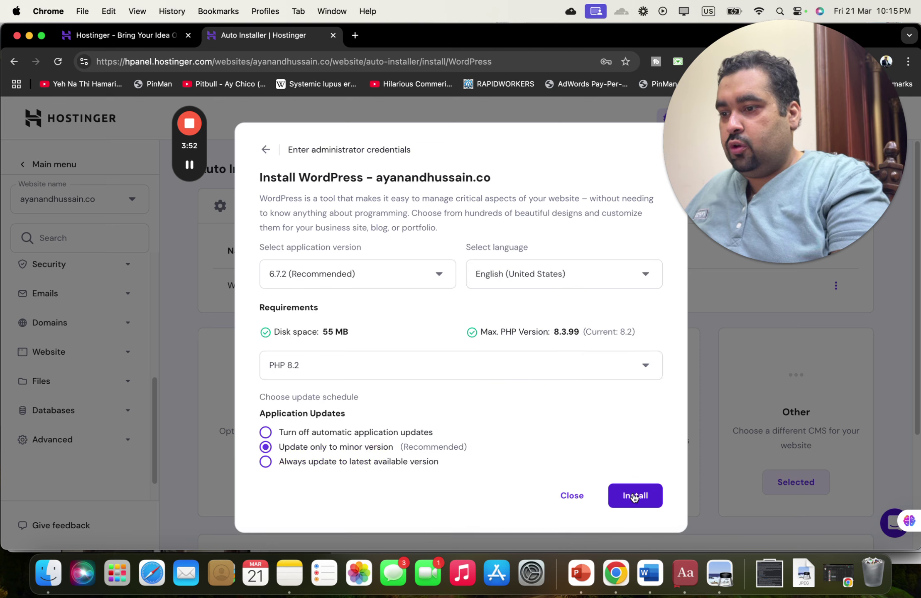
{"action": "left_click", "coordinate": [634, 496]}
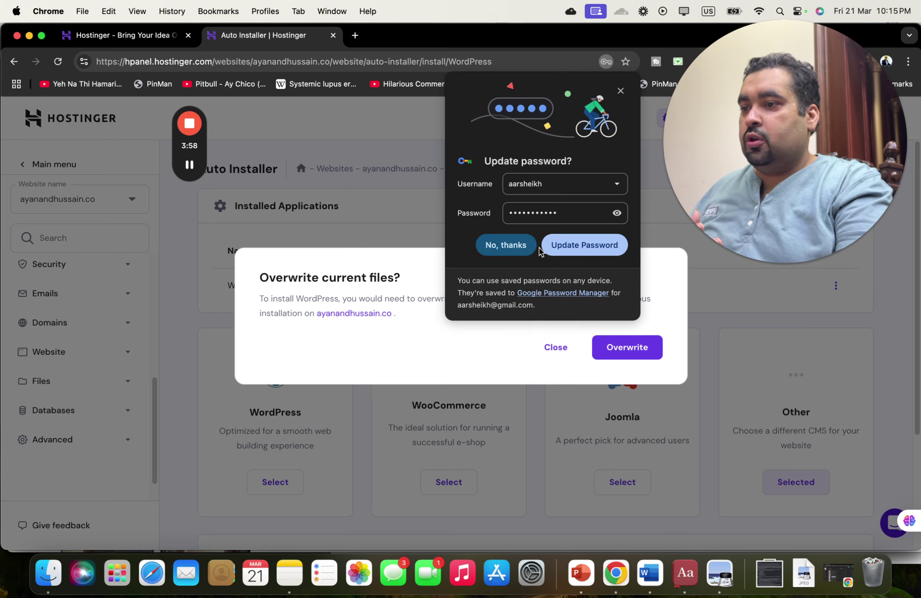
{"action": "left_click", "coordinate": [548, 249]}
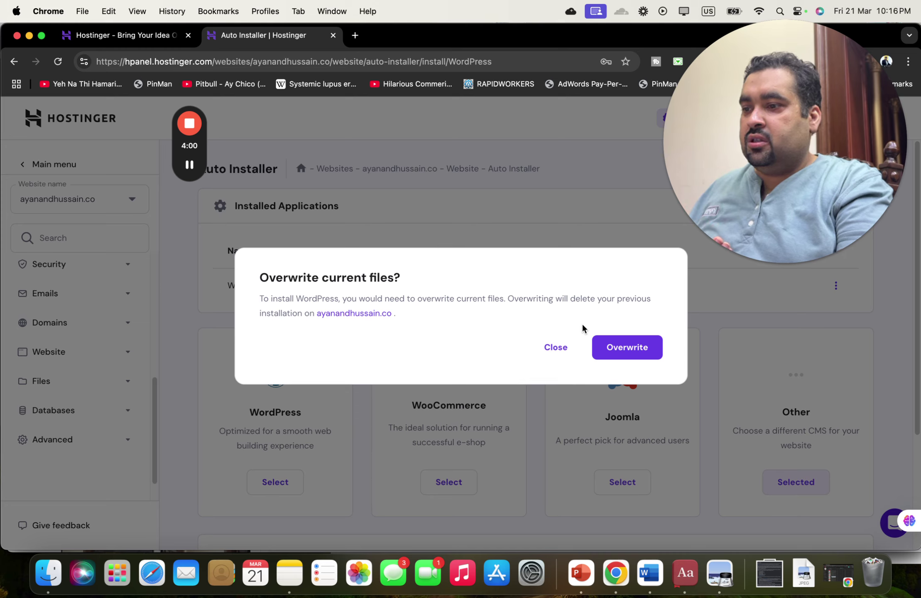
{"action": "left_click", "coordinate": [565, 352]}
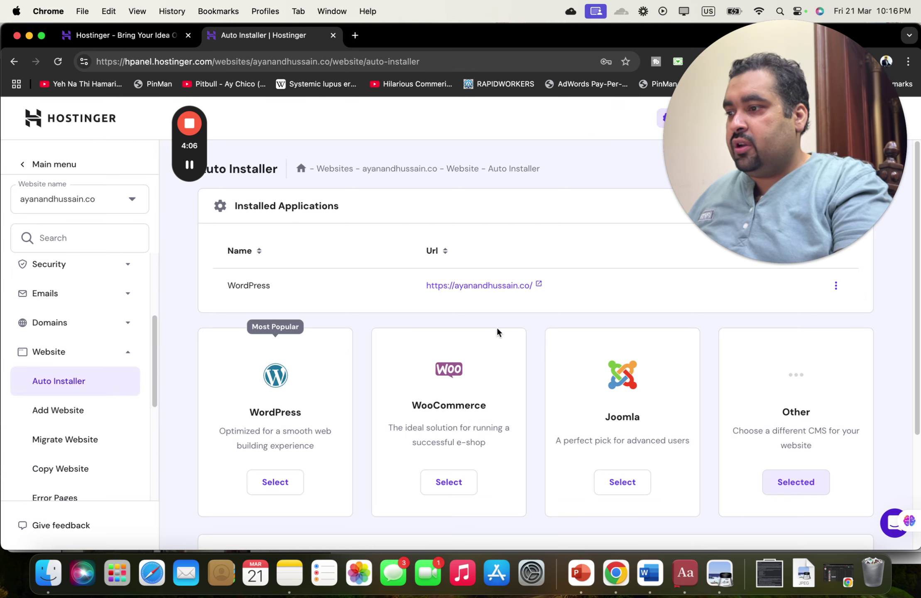
- Restart the WordPress installer and autofill the website title and saved admin password
{"action": "left_click", "coordinate": [272, 488]}
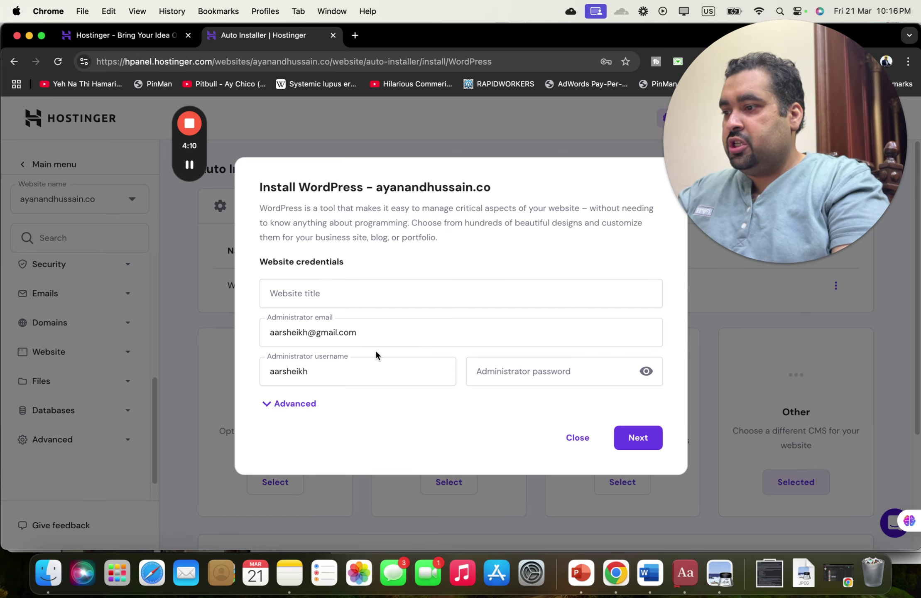
{"action": "left_click", "coordinate": [324, 293]}
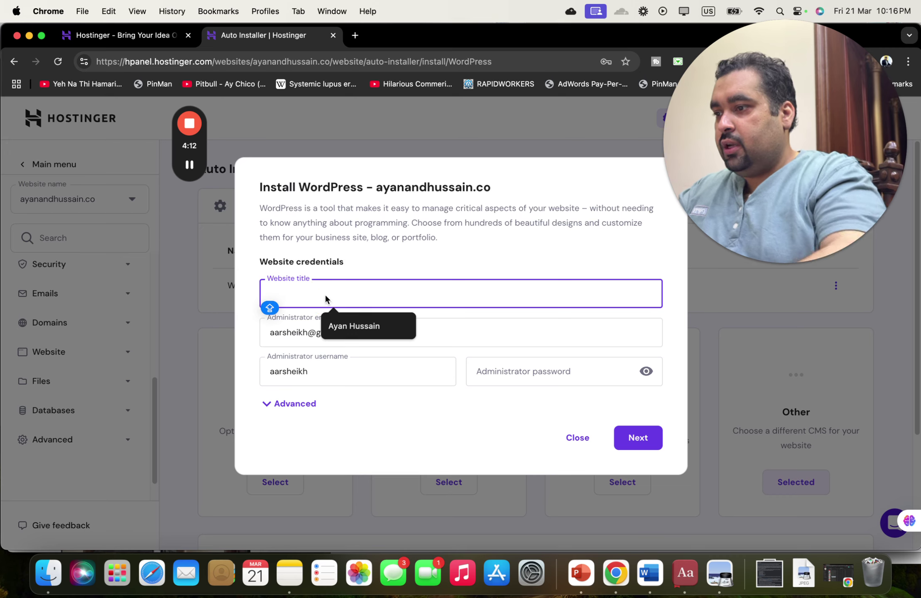
{"action": "type", "text": "A"}
{"action": "left_click", "coordinate": [343, 324]}
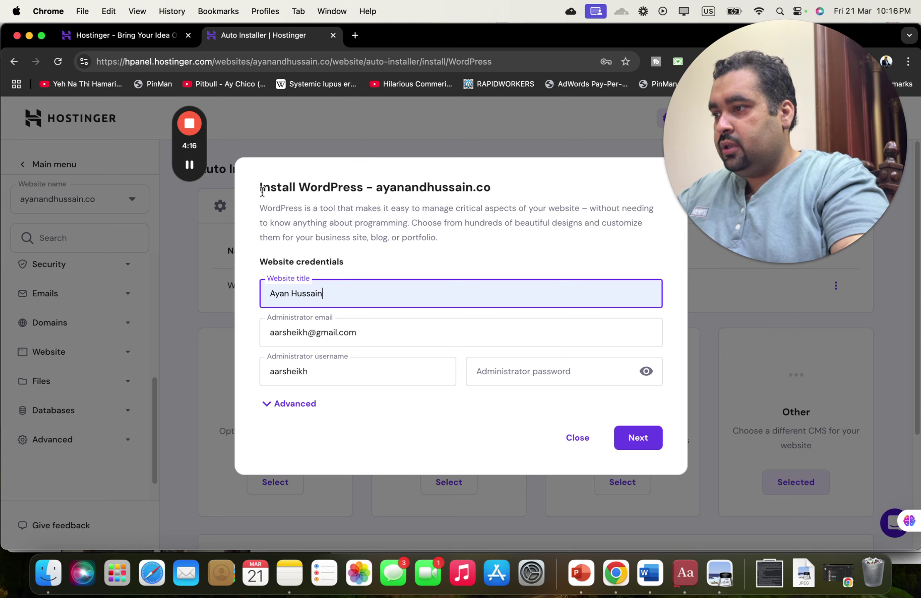
{"action": "left_click", "coordinate": [525, 367]}
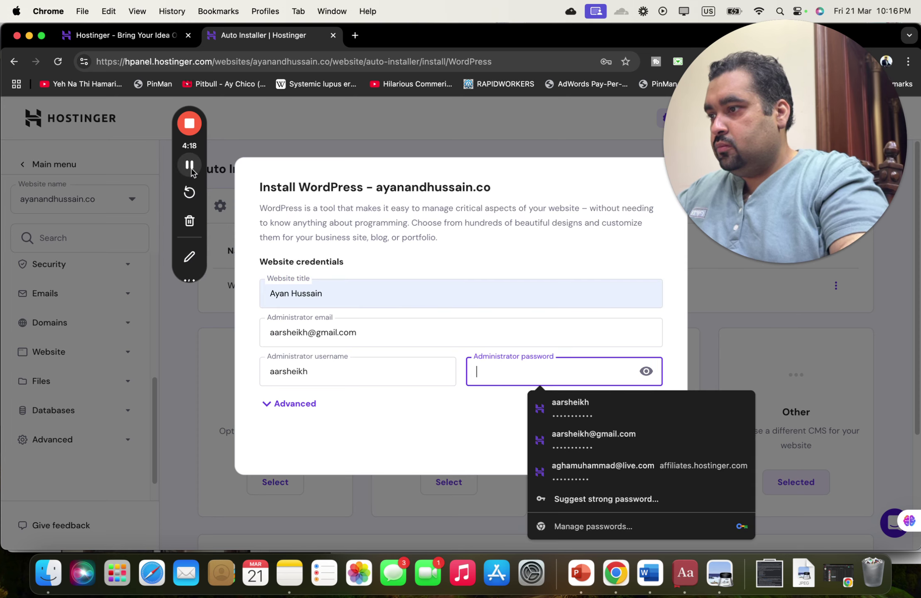
{"action": "left_click", "coordinate": [556, 405]}
- Set the installation subdirectory to abc123 under Advanced and continue to the version step
{"action": "left_click", "coordinate": [451, 484]}
{"action": "scroll", "coordinate": [452, 484], "scroll_direction": "down", "scroll_amount": 3}
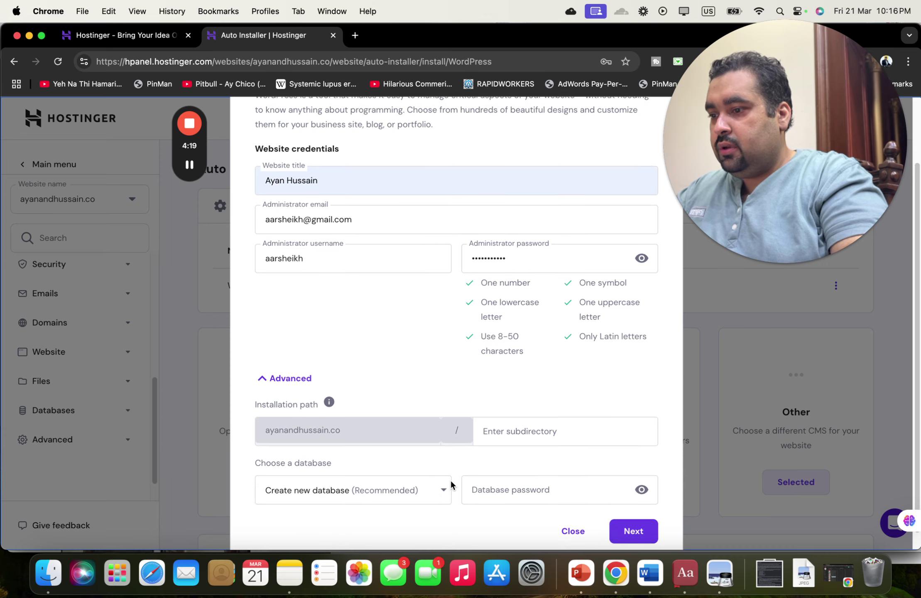
{"action": "left_click", "coordinate": [493, 412]}
{"action": "type", "text": "abc"}
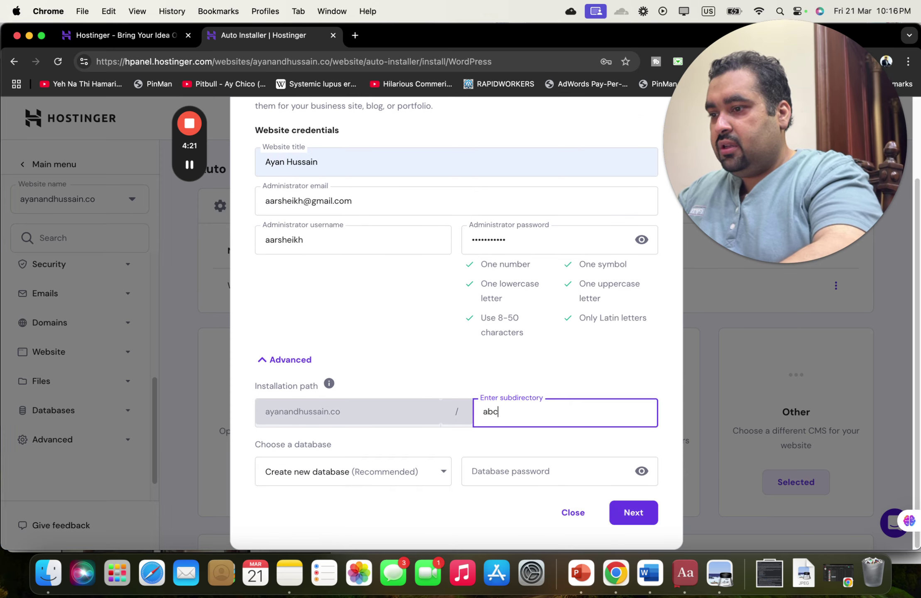
{"action": "type", "text": "123"}
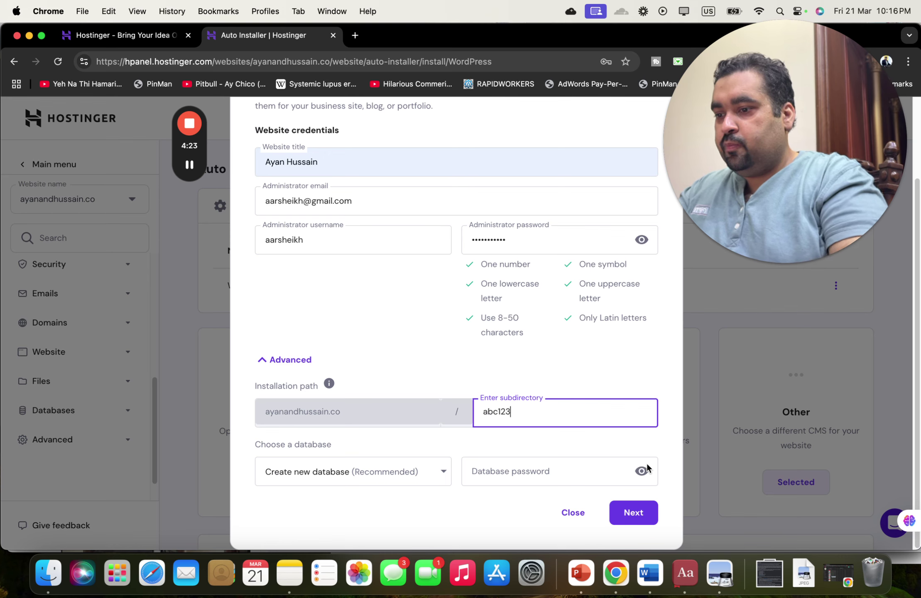
{"action": "left_click", "coordinate": [638, 508]}
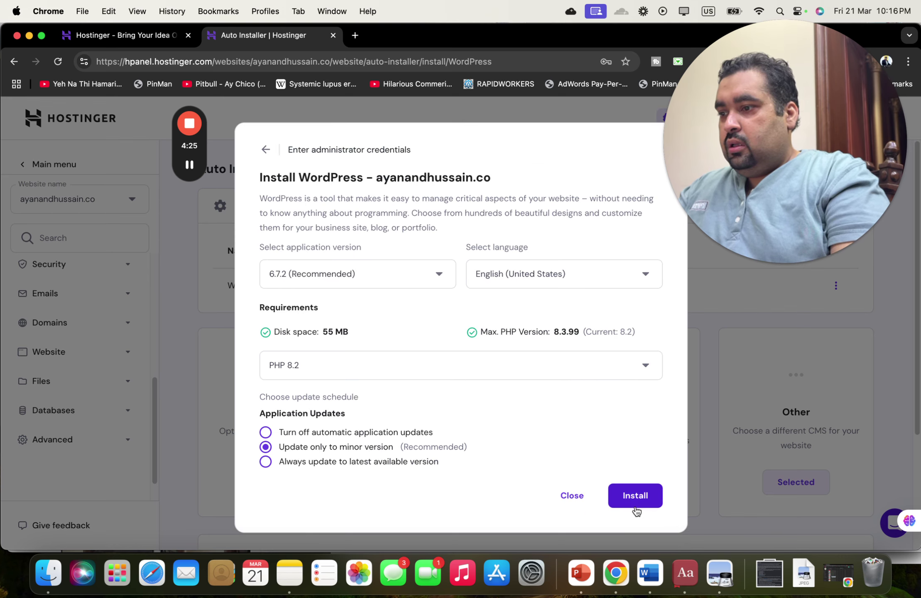
- Install WordPress into the abc123 subdirectory and wait for the Overview page
{"action": "left_click", "coordinate": [636, 499]}
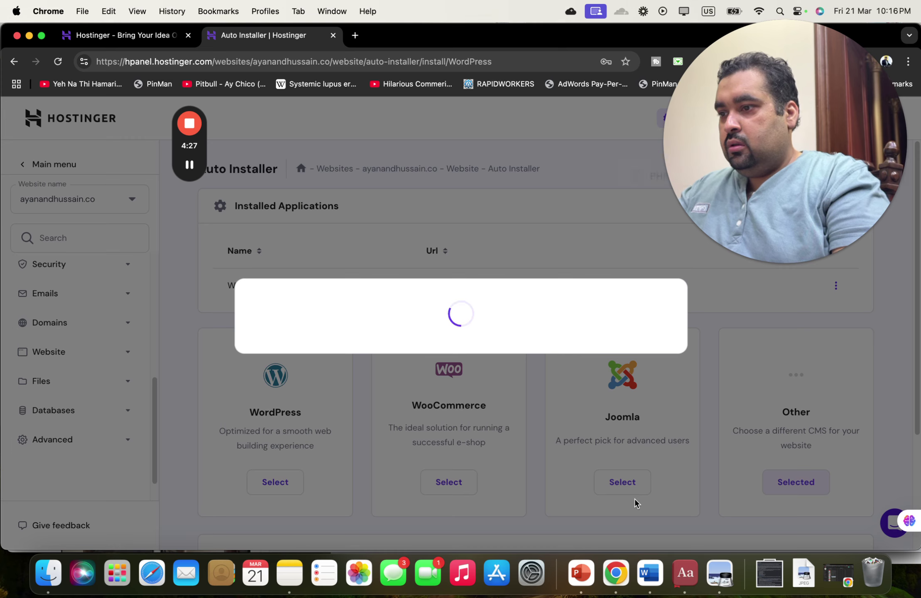
{"action": "left_click_drag", "start_coordinate": [866, 160], "coordinate": [893, 191]}
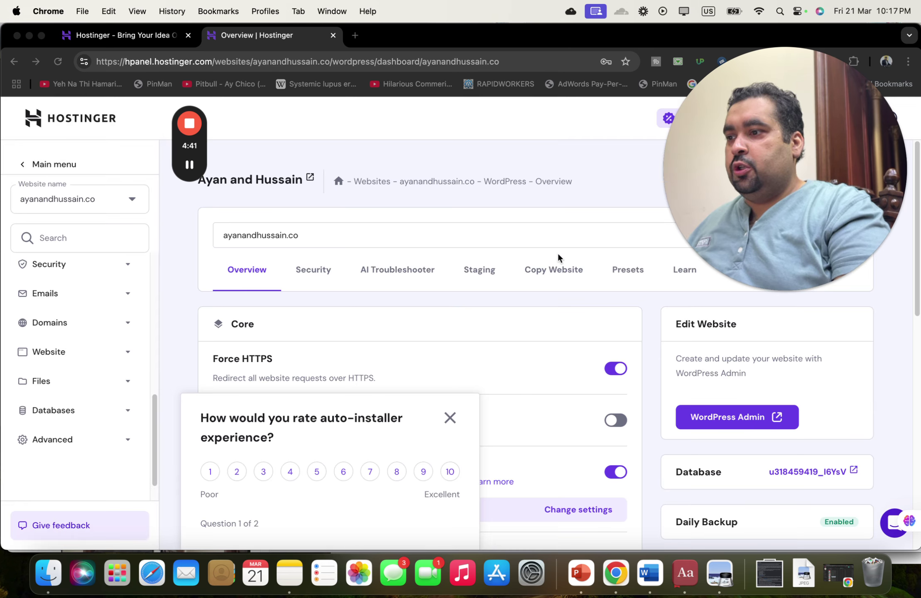
{"action": "left_click_drag", "start_coordinate": [675, 136], "coordinate": [742, 153]}
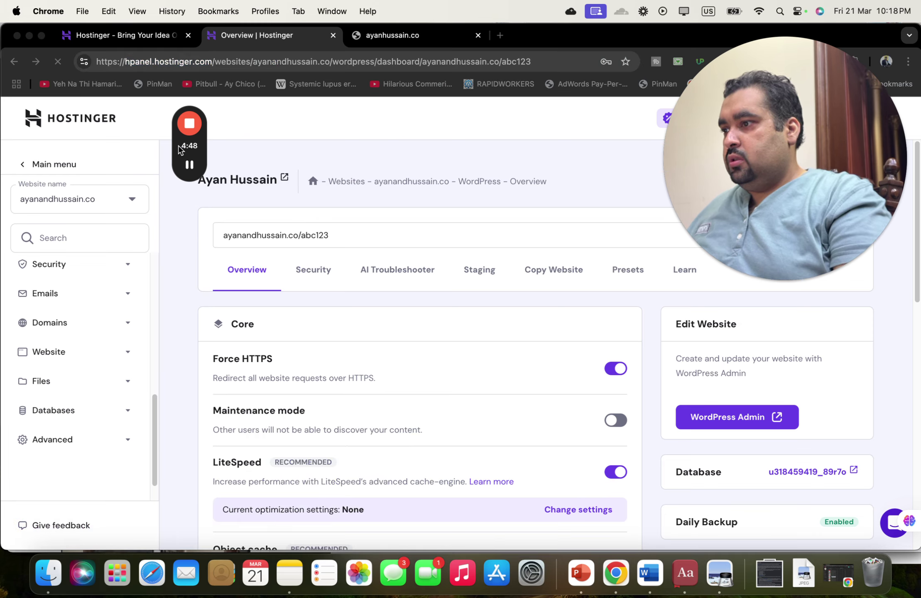
{"action": "left_click_drag", "start_coordinate": [180, 150], "coordinate": [62, 143]}
{"action": "mouse_move", "coordinate": [739, 186]}
{"action": "left_mouse_down"}
{"action": "mouse_move", "coordinate": [740, 236]}
{"action": "mouse_move", "coordinate": [740, 169]}
{"action": "left_mouse_up"}
- Copy the ayanandhussain.co/abc123 site address and focus the third tab's address bar
{"action": "left_click", "coordinate": [303, 237]}
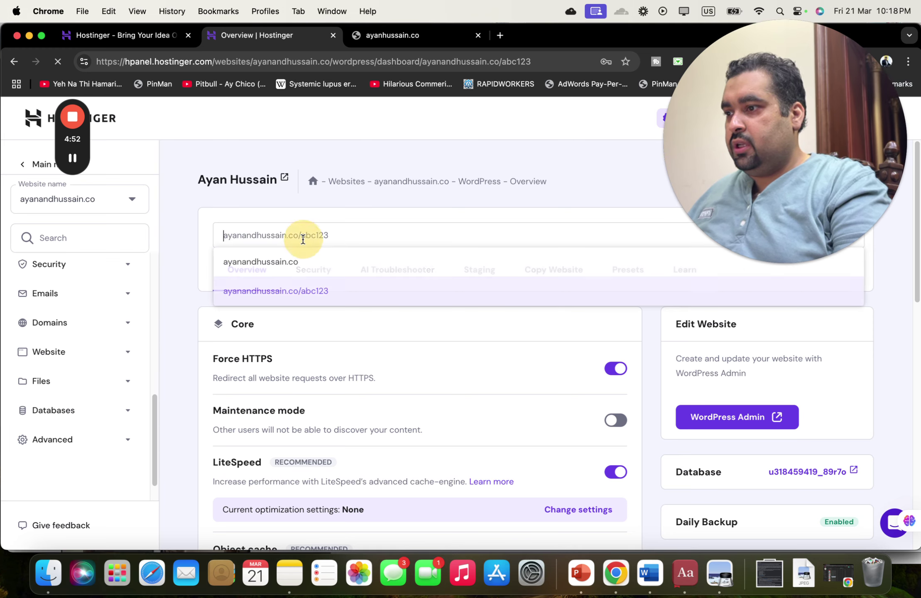
{"action": "left_click", "coordinate": [338, 234]}
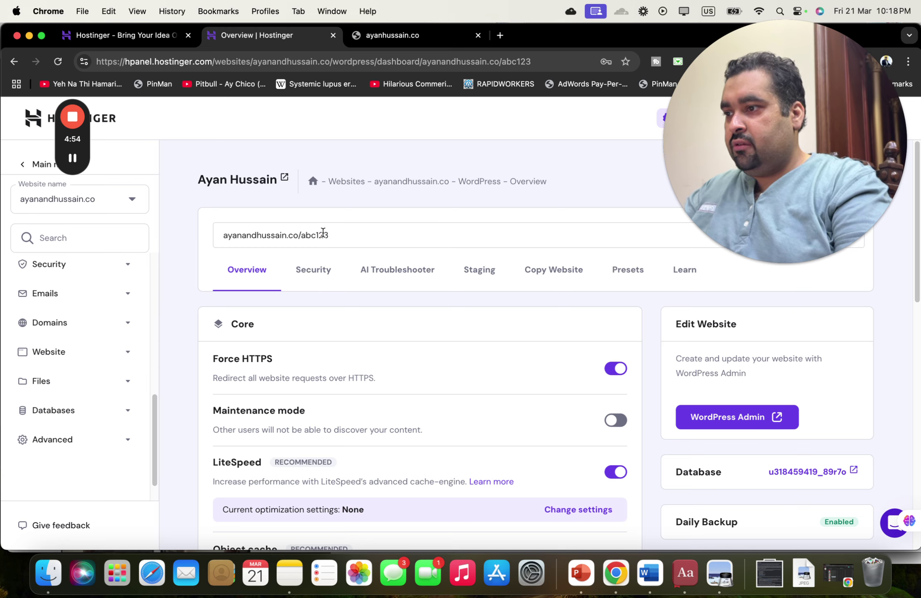
{"action": "left_click_drag", "start_coordinate": [328, 234], "coordinate": [222, 229]}
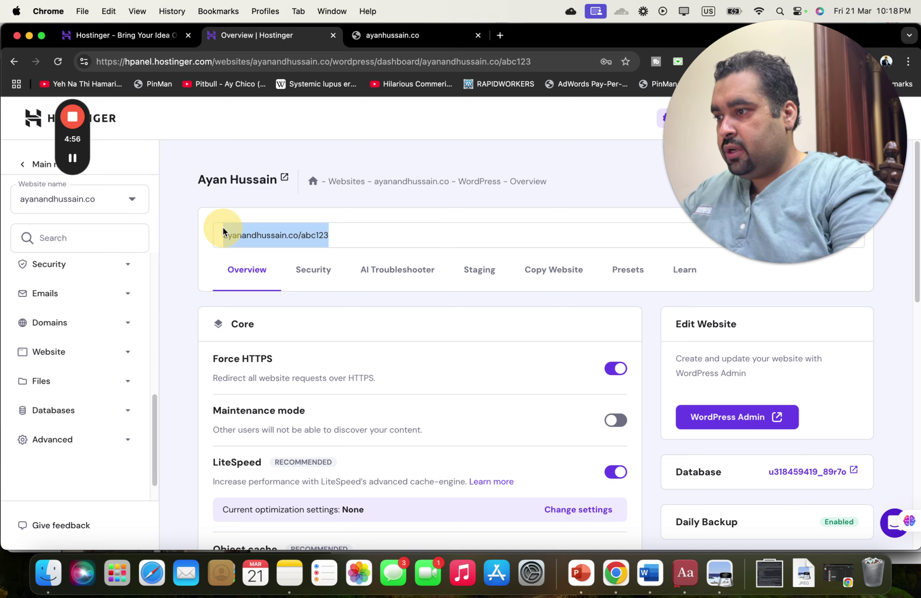
{"action": "key", "text": "super+c"}
{"action": "left_click", "coordinate": [398, 35]}
{"action": "left_click", "coordinate": [396, 60]}
- Clear the pasted text and type ayanandhussain.co into the third tab's address bar
{"action": "key", "text": "super+v"}
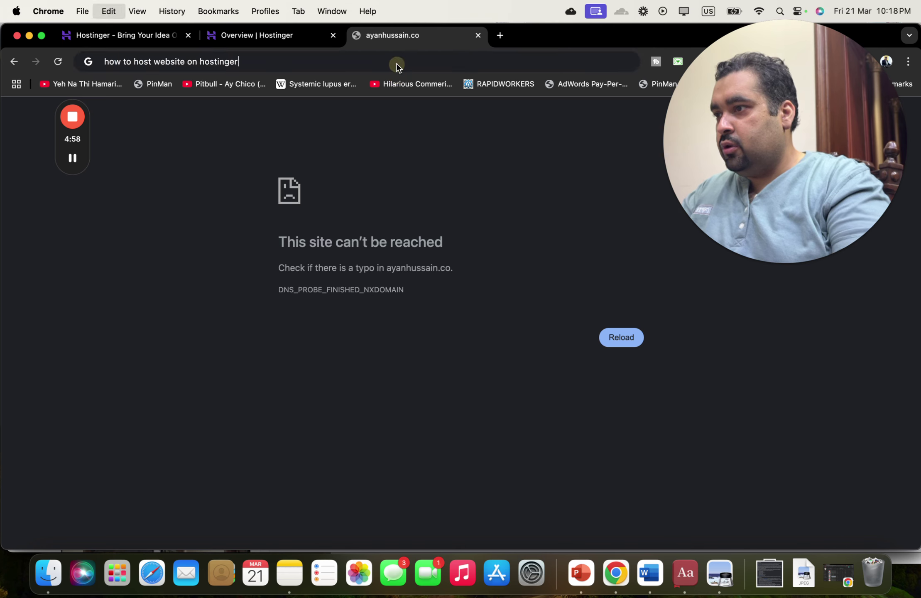
{"action": "key", "text": "super+a"}
{"action": "key", "text": "BackSpace"}
{"action": "left_click", "coordinate": [271, 34]}
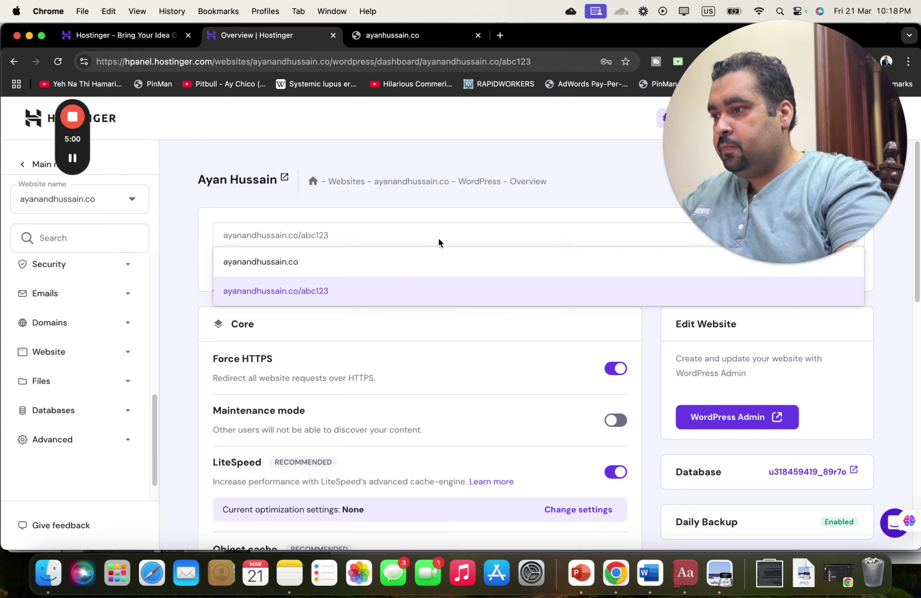
{"action": "right_click", "coordinate": [343, 297]}
{"action": "key", "text": "Escape"}
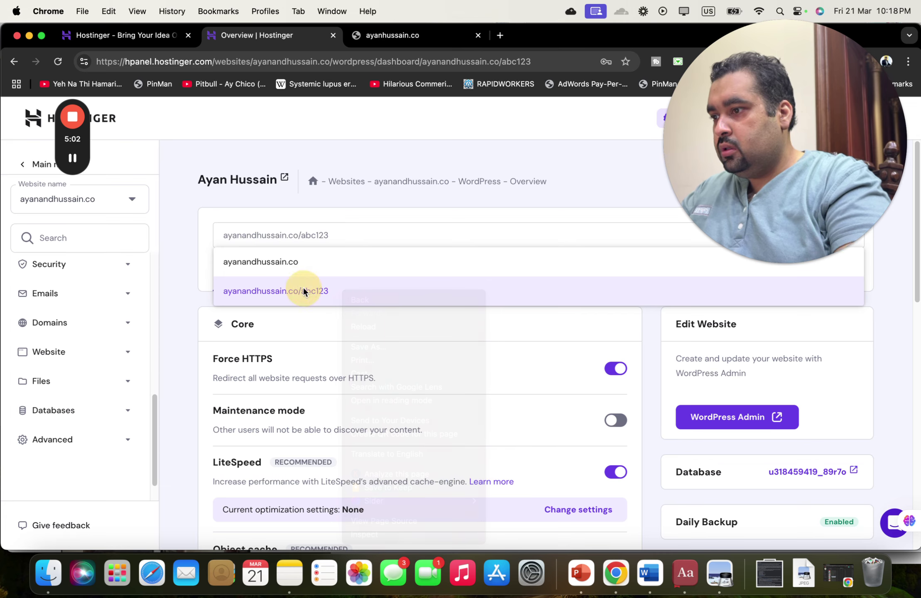
{"action": "left_click", "coordinate": [401, 40]}
{"action": "left_click", "coordinate": [380, 63]}
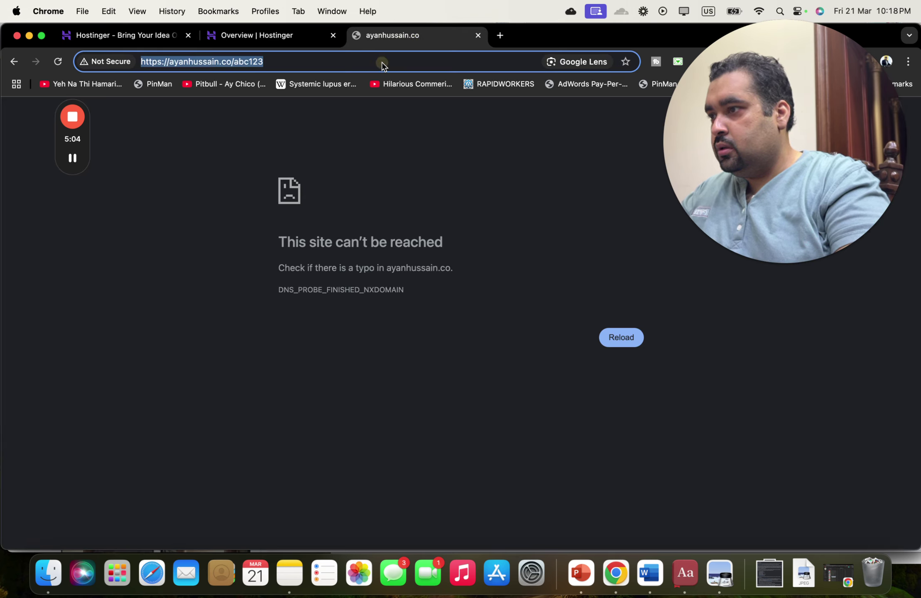
{"action": "type", "text": "aya"}
{"action": "key", "text": "BackSpace"}
{"action": "key", "text": "BackSpace"}
{"action": "type", "text": "yanand"}
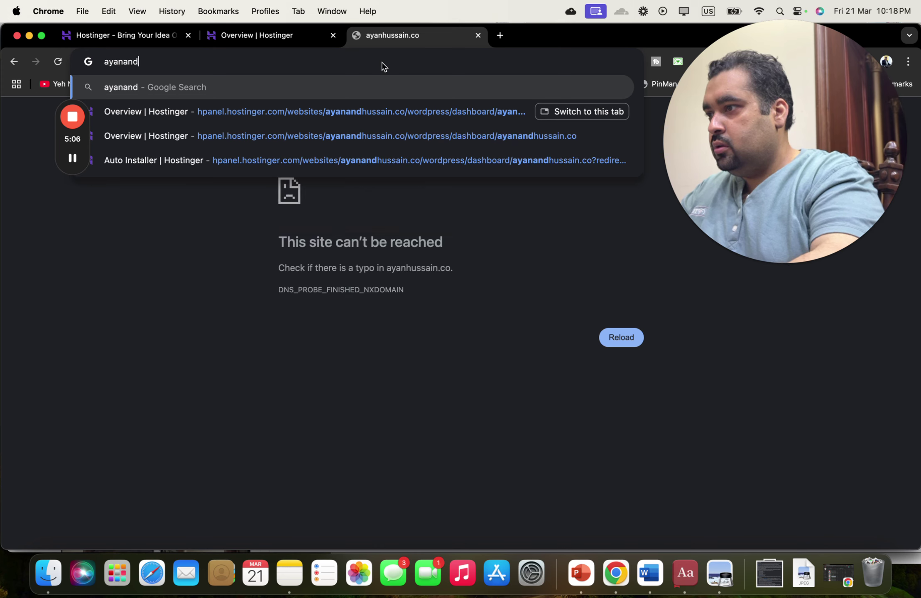
{"action": "type", "text": "hussain.co"}
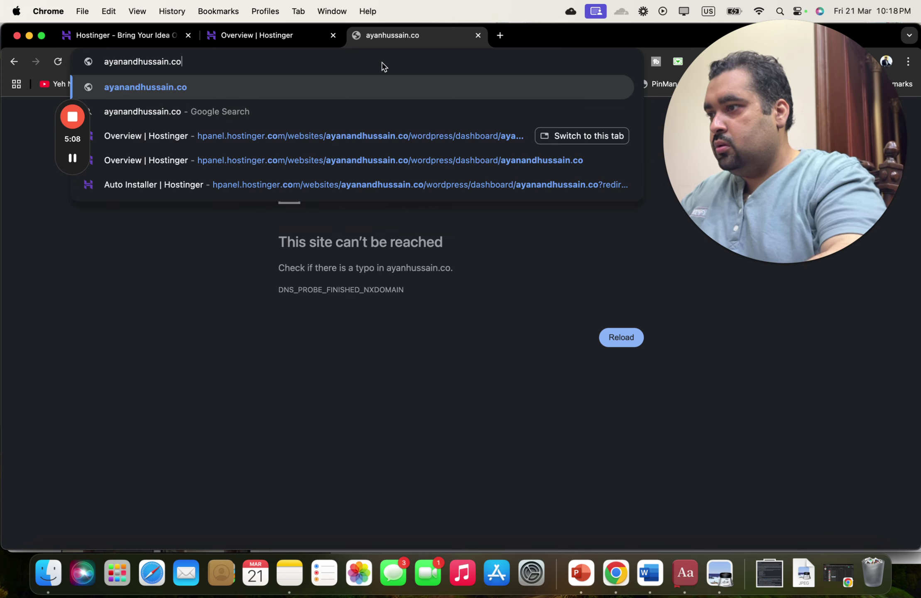
- Append /abc123, load it, and proceed past the not-secure warning to the Blog page
{"action": "left_click", "coordinate": [324, 40]}
{"action": "left_click", "coordinate": [396, 40]}
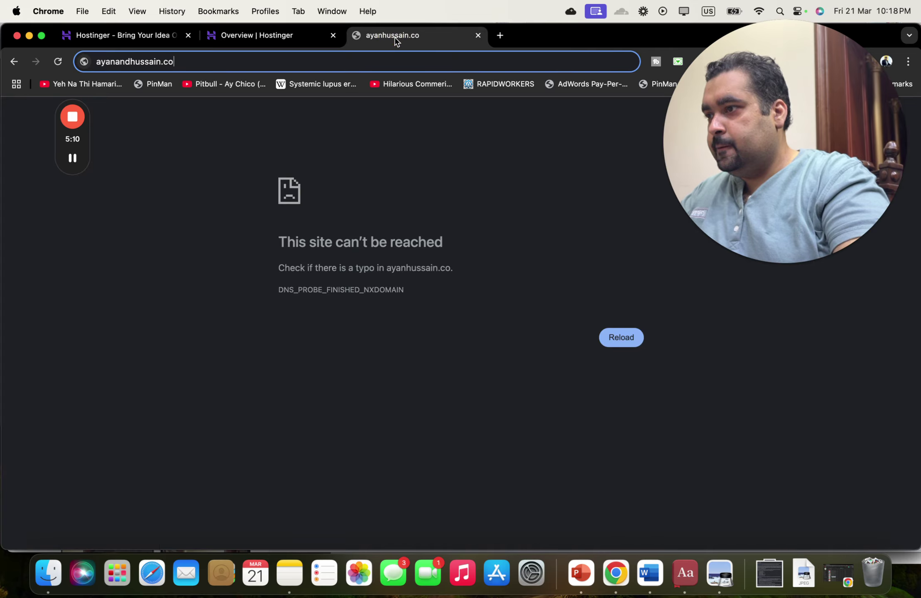
{"action": "type", "text": "/abc123"}
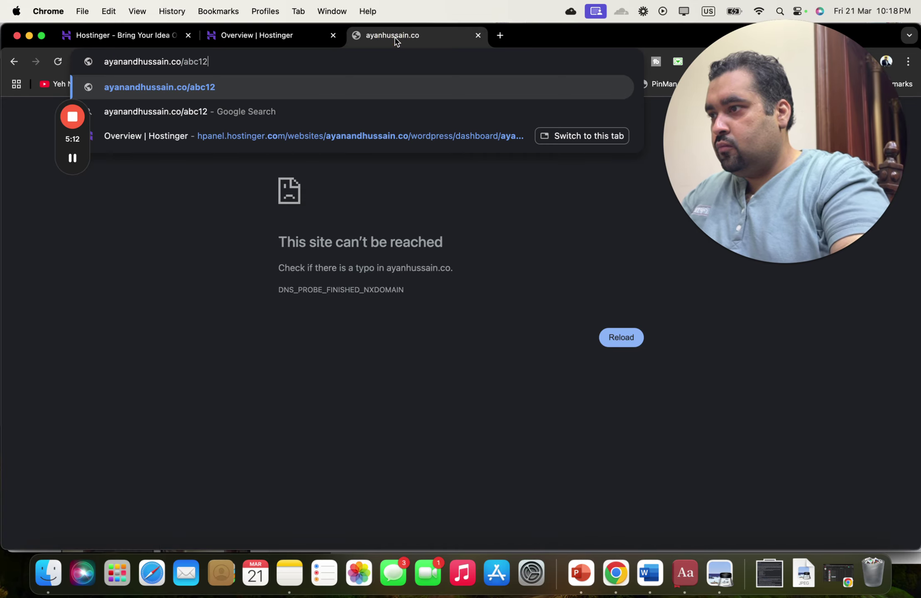
{"action": "key", "text": "Return"}
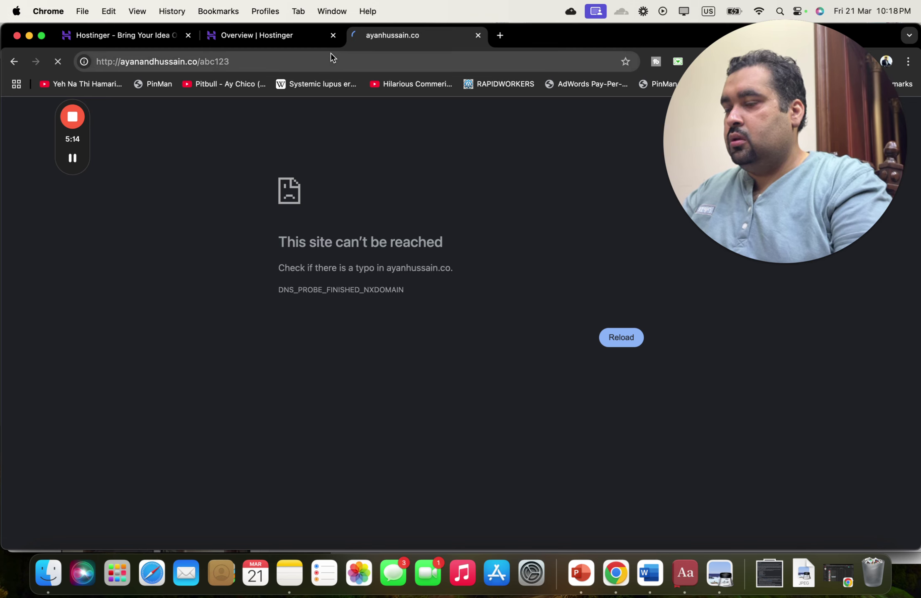
{"action": "left_click", "coordinate": [292, 46]}
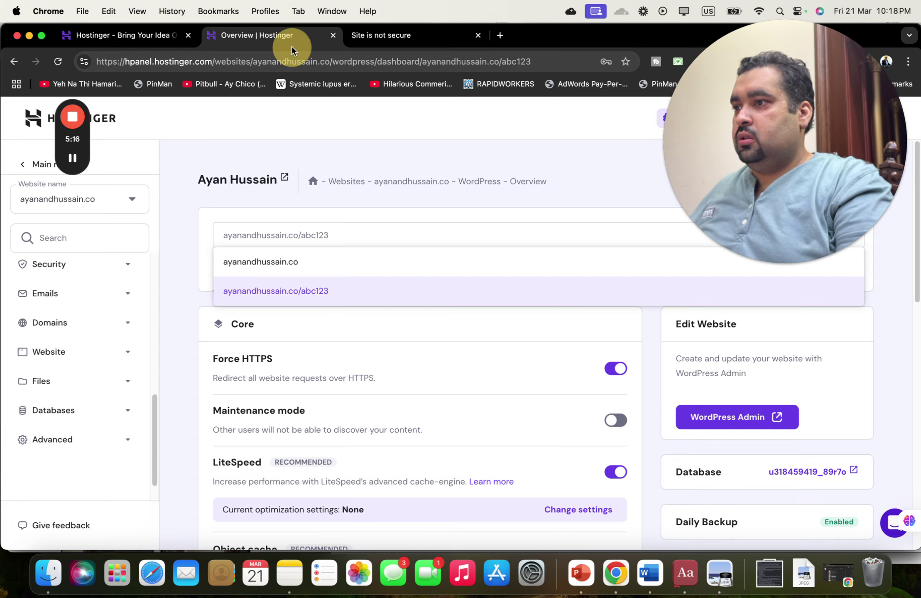
{"action": "left_click", "coordinate": [365, 44]}
{"action": "left_click", "coordinate": [315, 380]}
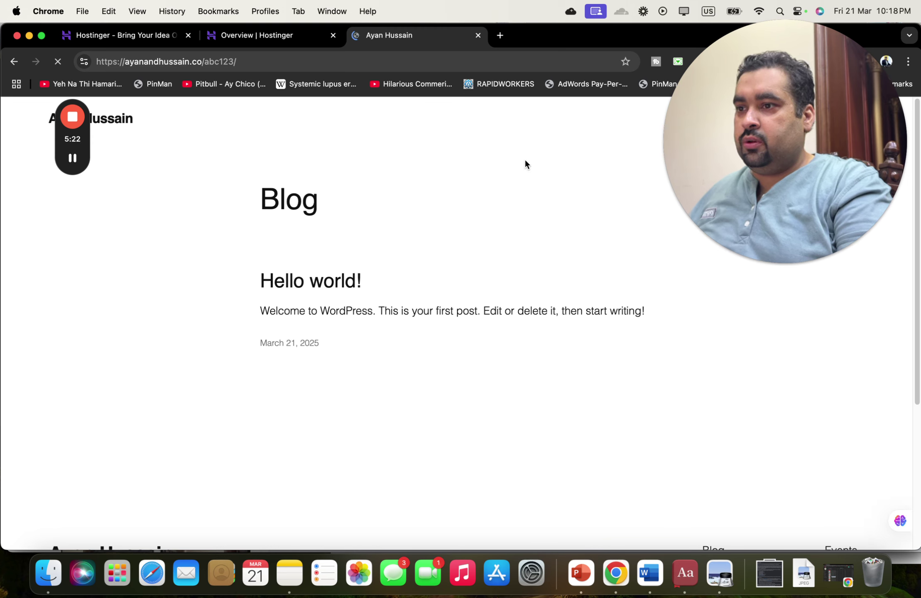
{"action": "left_click_drag", "start_coordinate": [751, 150], "coordinate": [751, 220]}
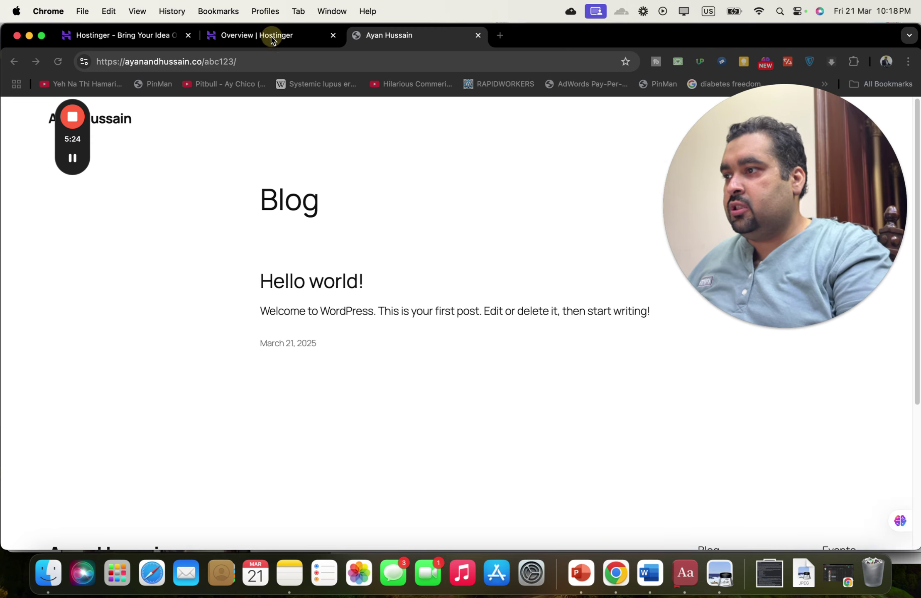
- Open the abc123 site's WordPress admin, then show the siti-one-page-book-template folder in Finder
{"action": "left_click", "coordinate": [257, 35]}
{"action": "left_click", "coordinate": [569, 323]}
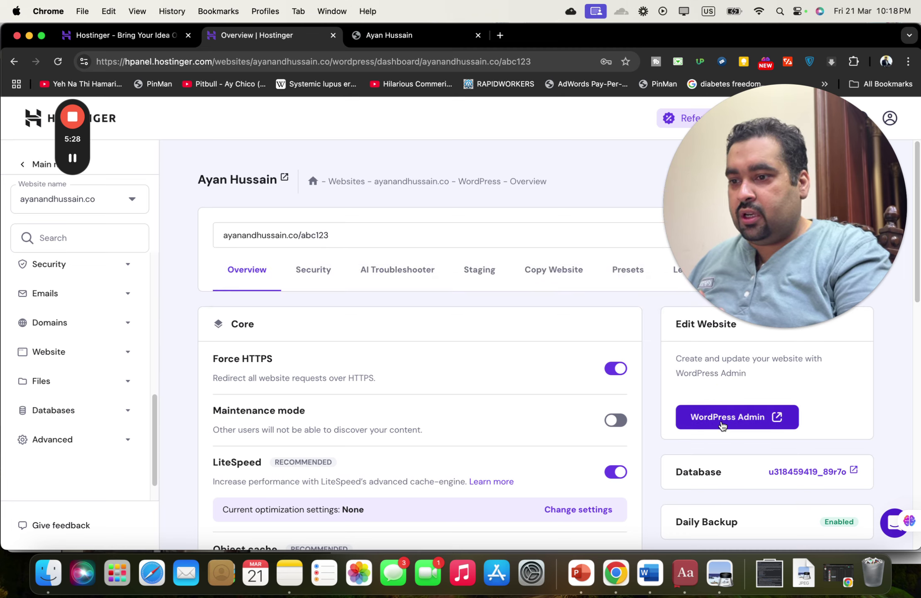
{"action": "right_click", "coordinate": [706, 417]}
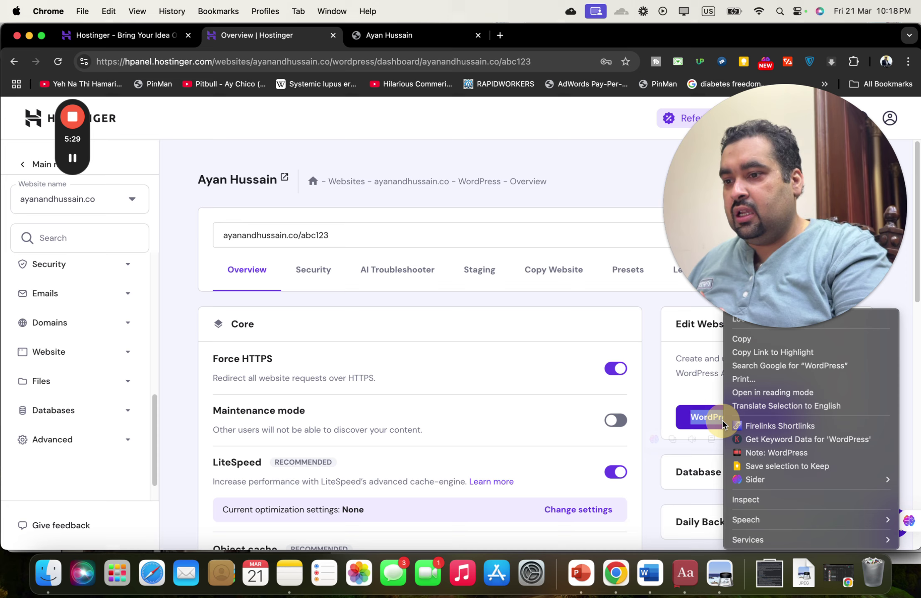
{"action": "key", "text": "Escape"}
{"action": "left_click", "coordinate": [701, 418]}
{"action": "left_click", "coordinate": [253, 35]}
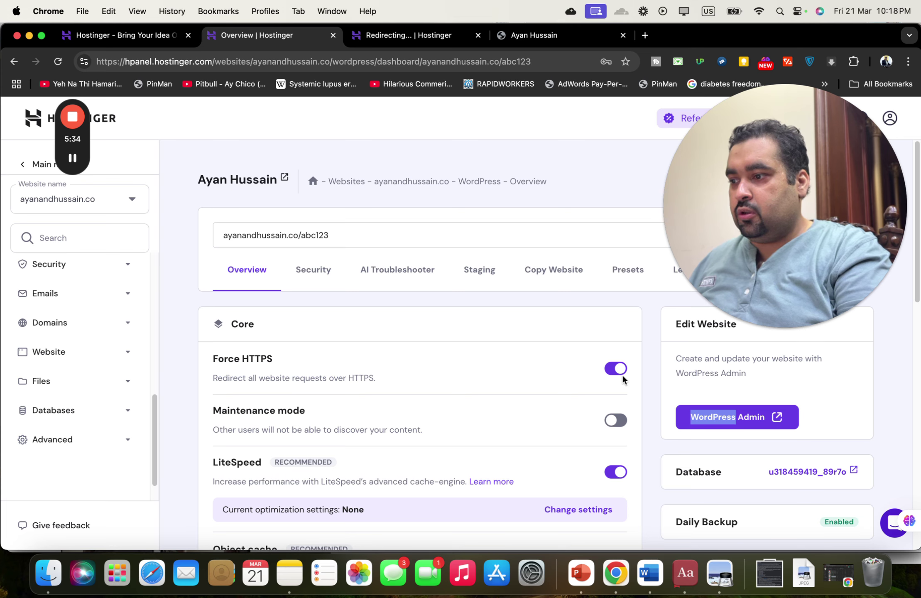
{"action": "left_click_drag", "start_coordinate": [917, 262], "coordinate": [920, 398]}
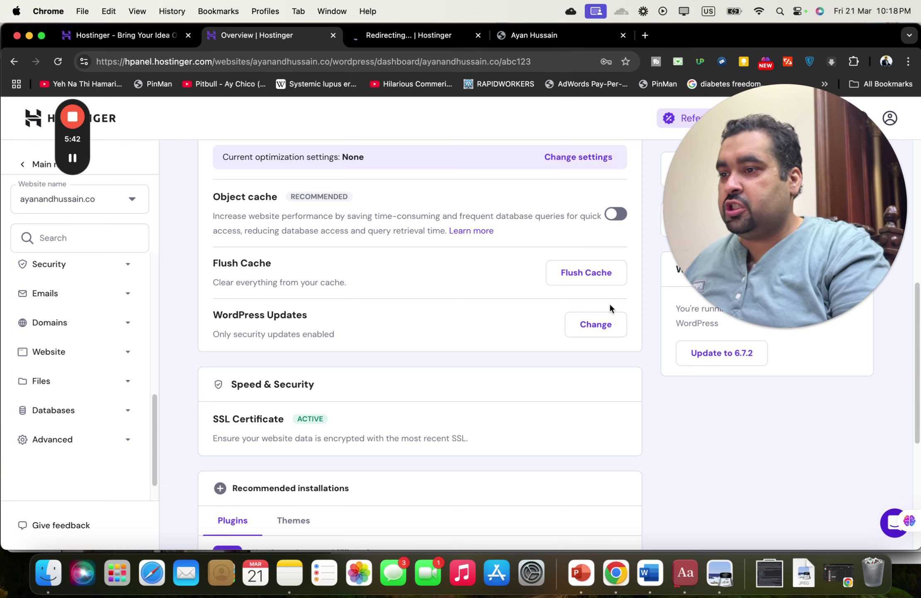
{"action": "left_click", "coordinate": [413, 37]}
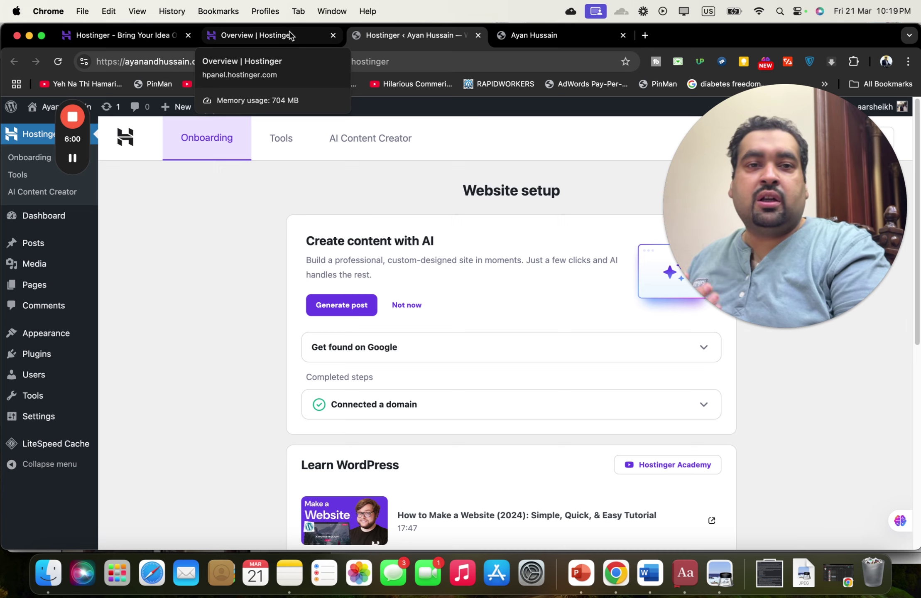
{"action": "left_click", "coordinate": [49, 576]}
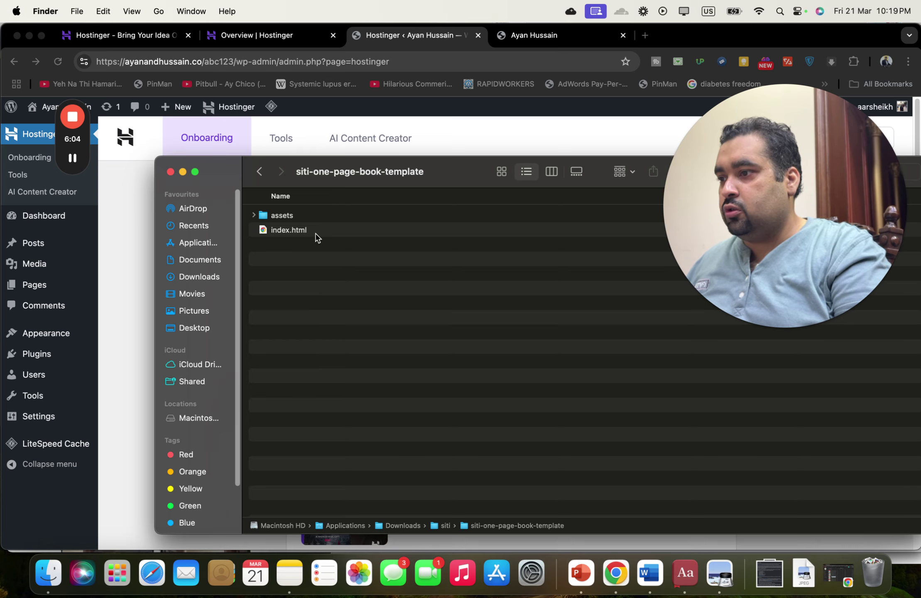
- Preview index.html ('The Making Of A Manager' template) in Chrome, then return to hPanel's Overview
{"action": "double_click", "coordinate": [315, 231]}
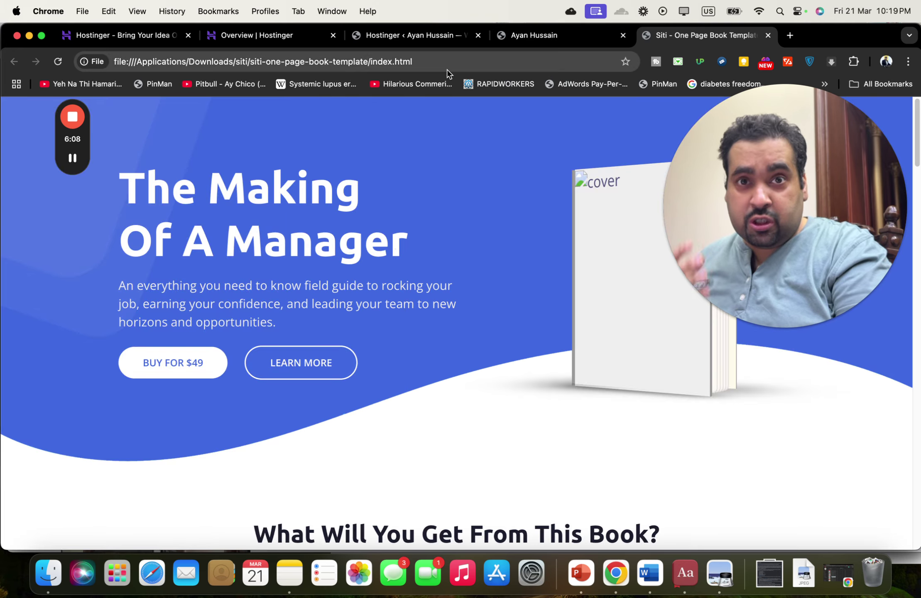
{"action": "left_click", "coordinate": [276, 37]}
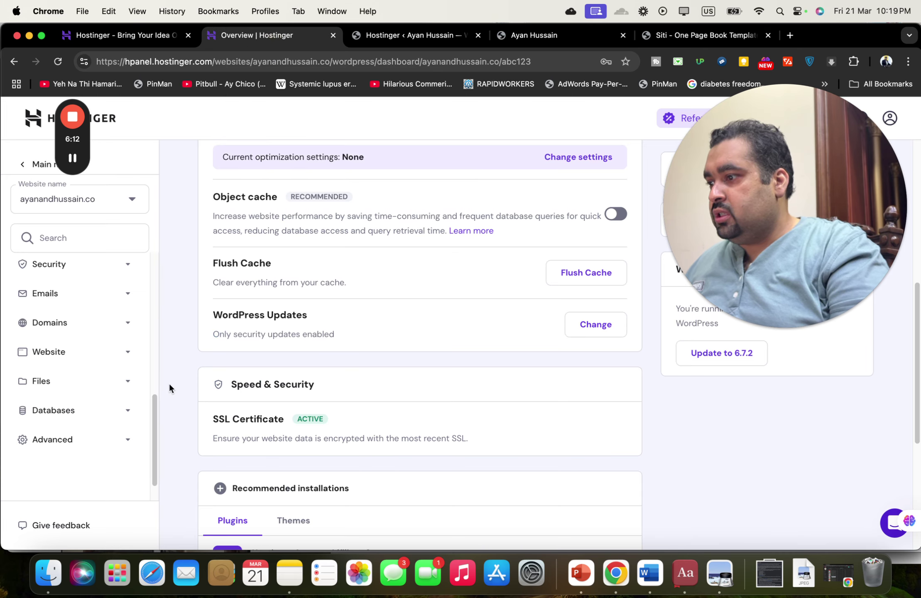
- Open File Manager under Files and access ayanandhussain.co's files
{"action": "left_click", "coordinate": [113, 385]}
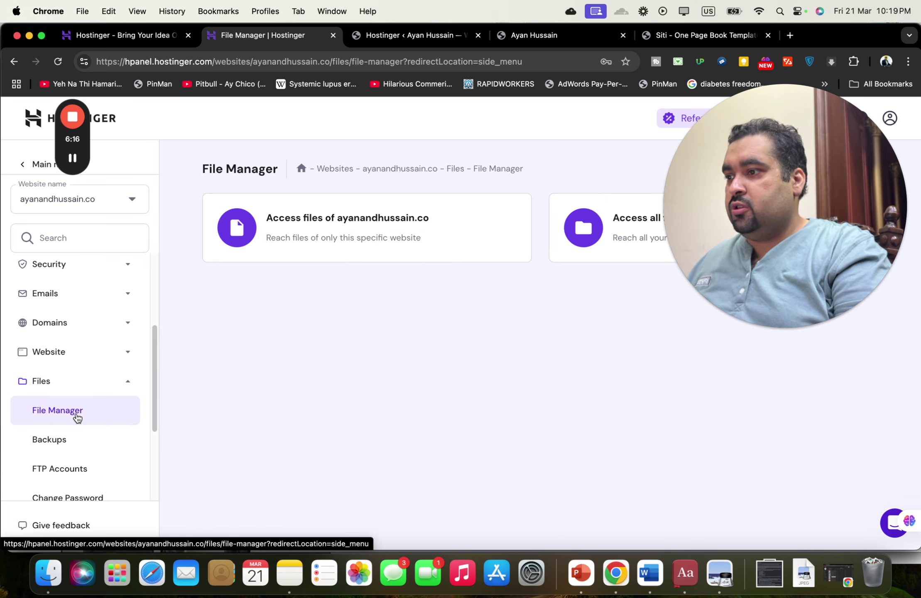
{"action": "left_click_drag", "start_coordinate": [753, 206], "coordinate": [752, 408]}
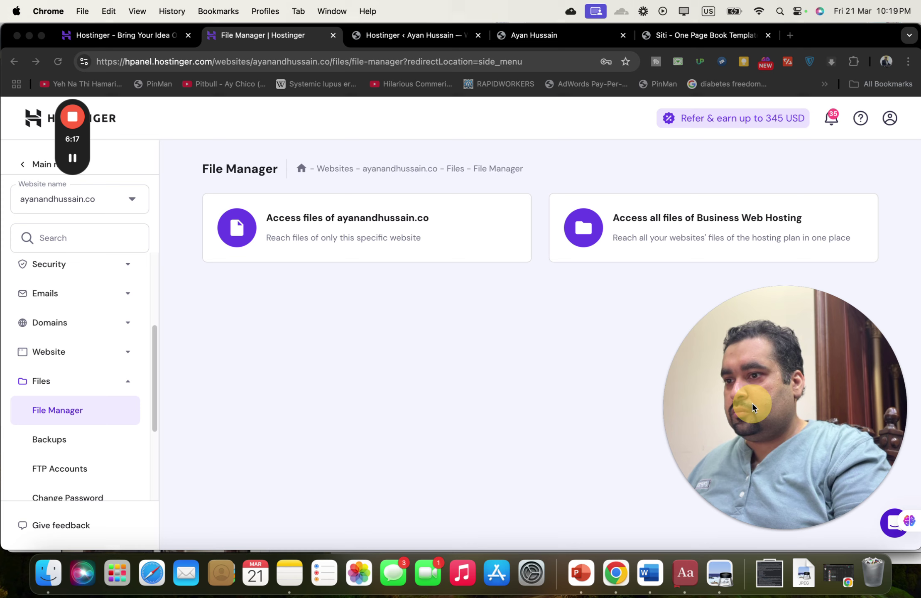
{"action": "left_click", "coordinate": [587, 368]}
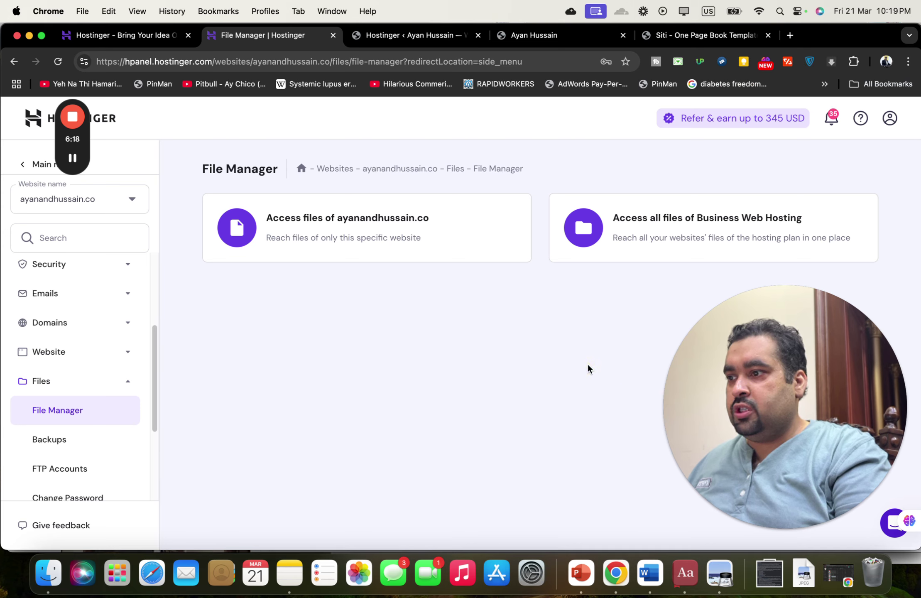
{"action": "left_click", "coordinate": [383, 218]}
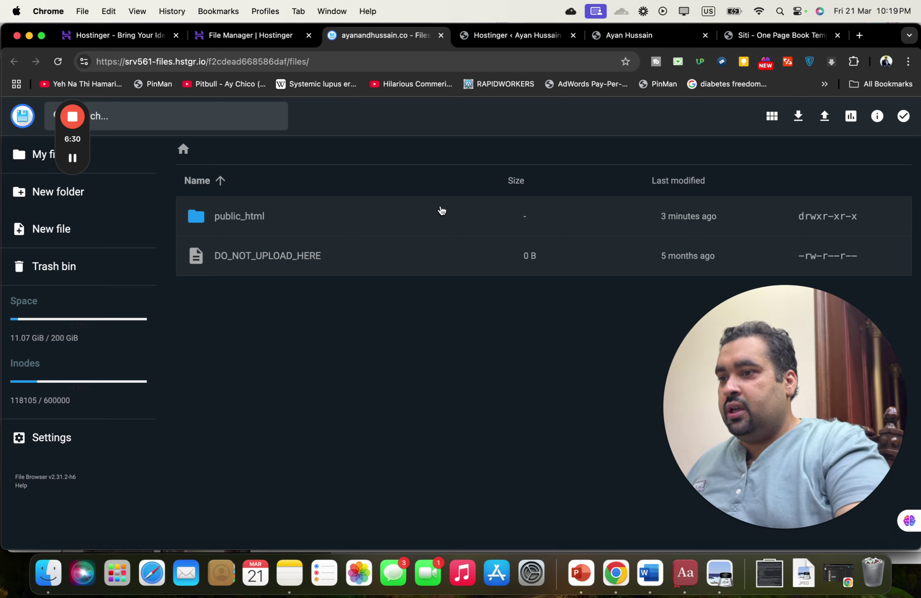
- Inside public_html, create an empty folder named newbook and open it
{"action": "left_click", "coordinate": [253, 217]}
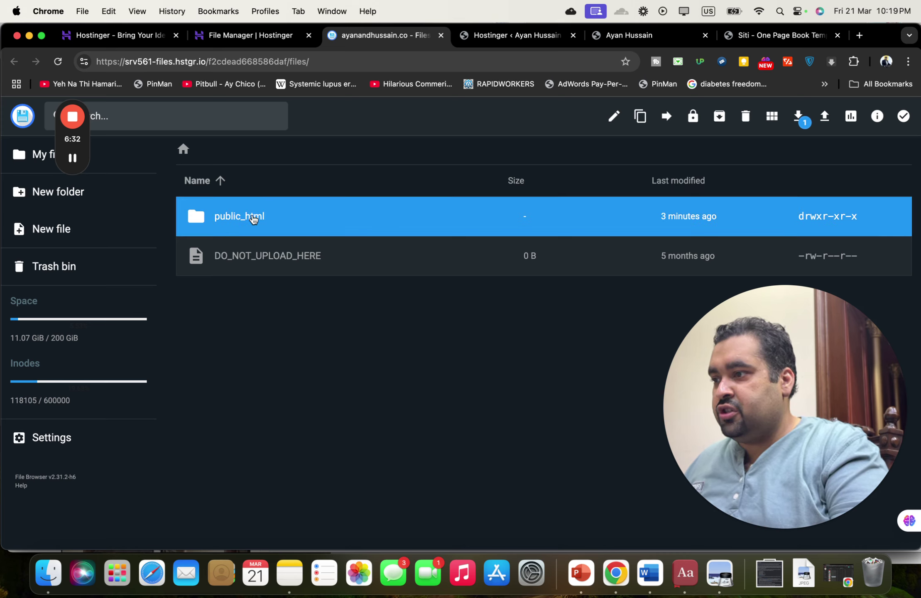
{"action": "double_click", "coordinate": [253, 217]}
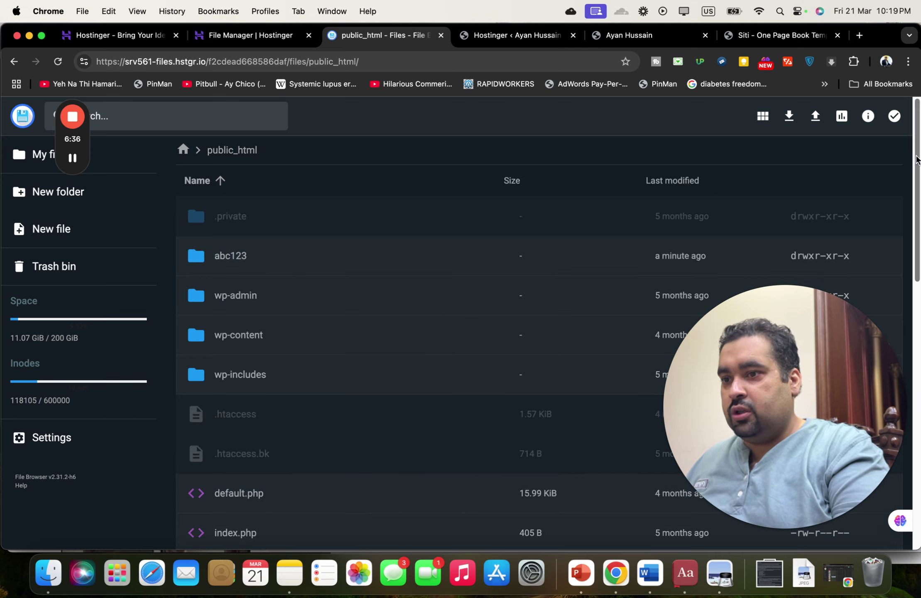
{"action": "left_click_drag", "start_coordinate": [916, 160], "coordinate": [918, 114]}
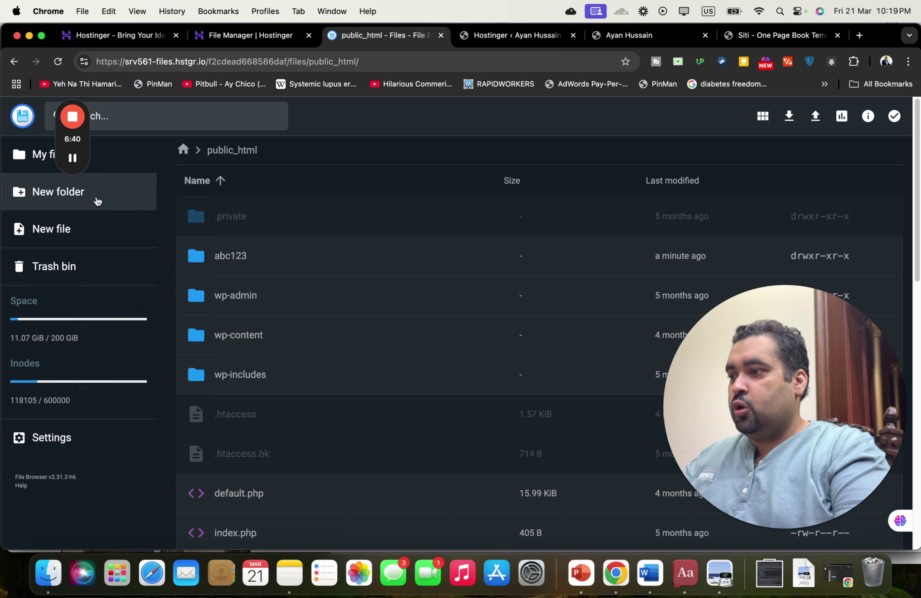
{"action": "left_click", "coordinate": [97, 201]}
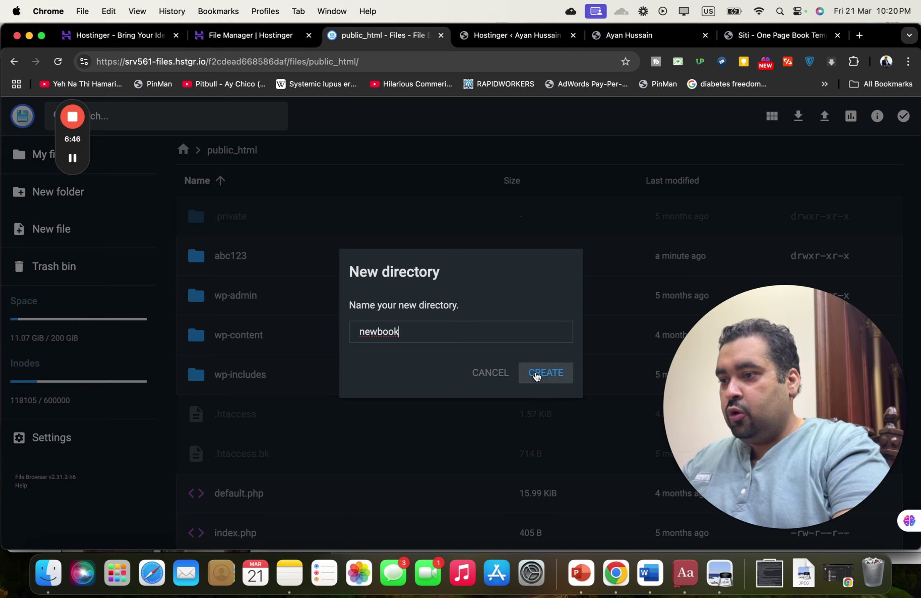
{"action": "left_click", "coordinate": [542, 376]}
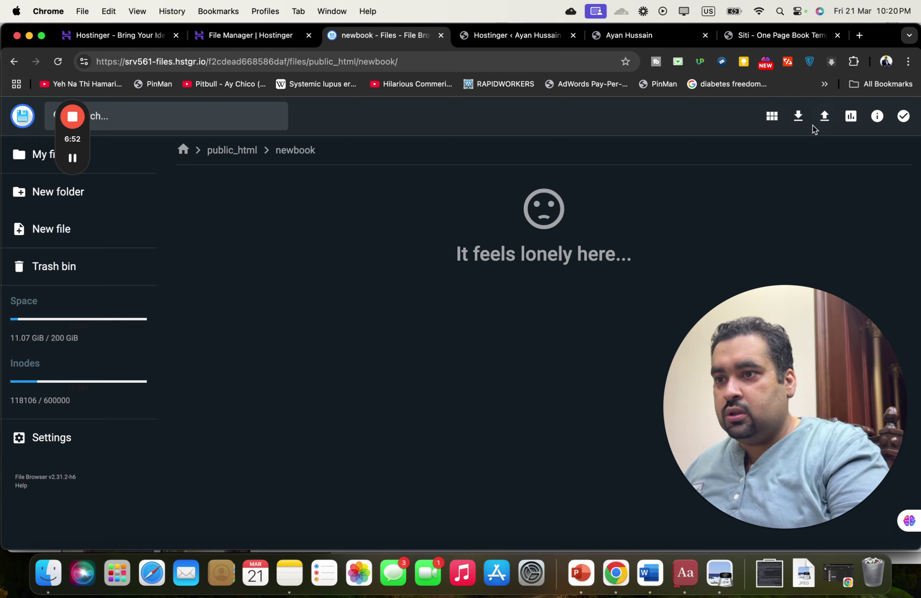
- Upload the siti-one-page-book-template folder (45 files) into newbook, keeping its original name
{"action": "left_click_drag", "start_coordinate": [861, 341], "coordinate": [65, 465]}
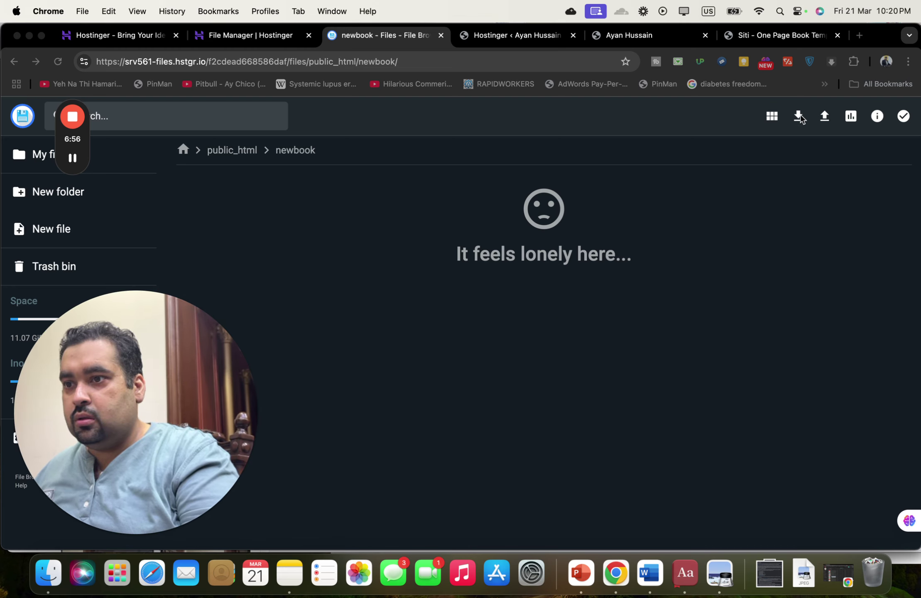
{"action": "left_click", "coordinate": [824, 116]}
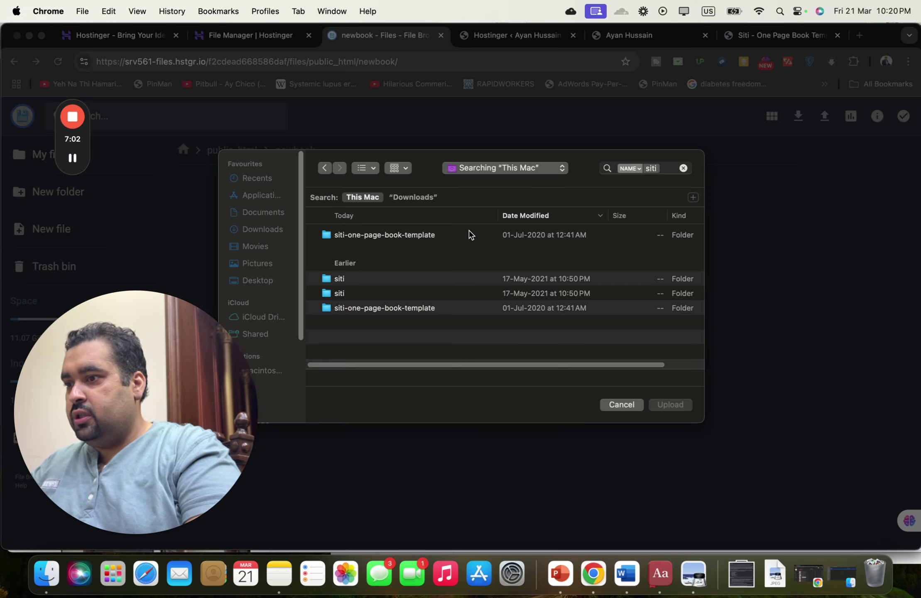
{"action": "left_click", "coordinate": [469, 235]}
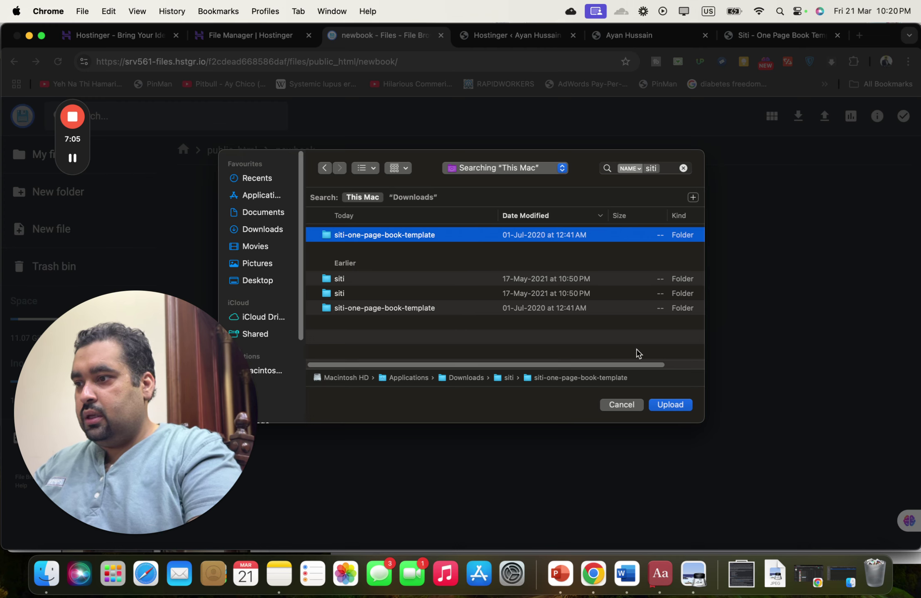
{"action": "left_click", "coordinate": [670, 405]}
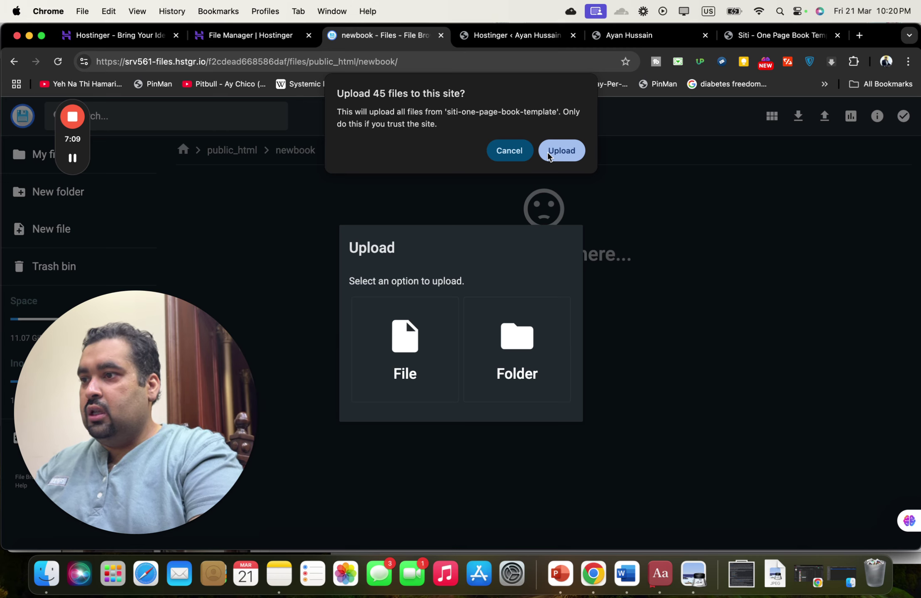
{"action": "left_click", "coordinate": [562, 152]}
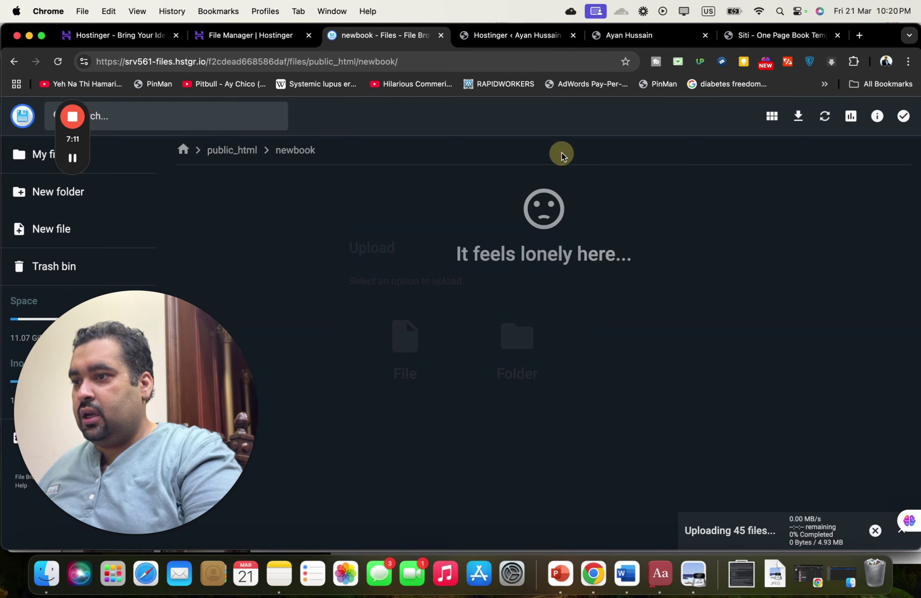
{"action": "left_click_drag", "start_coordinate": [132, 389], "coordinate": [899, 259]}
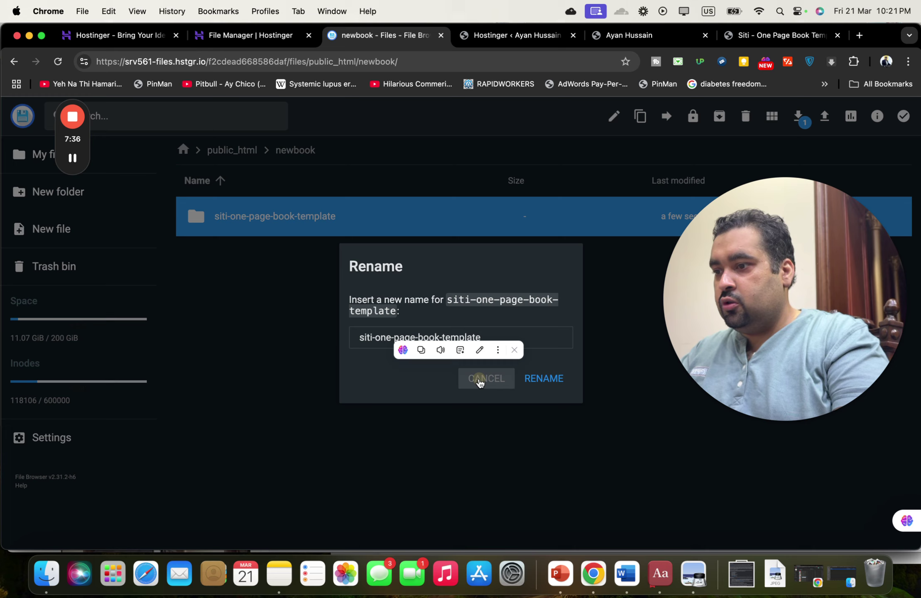
{"action": "left_click", "coordinate": [480, 379]}
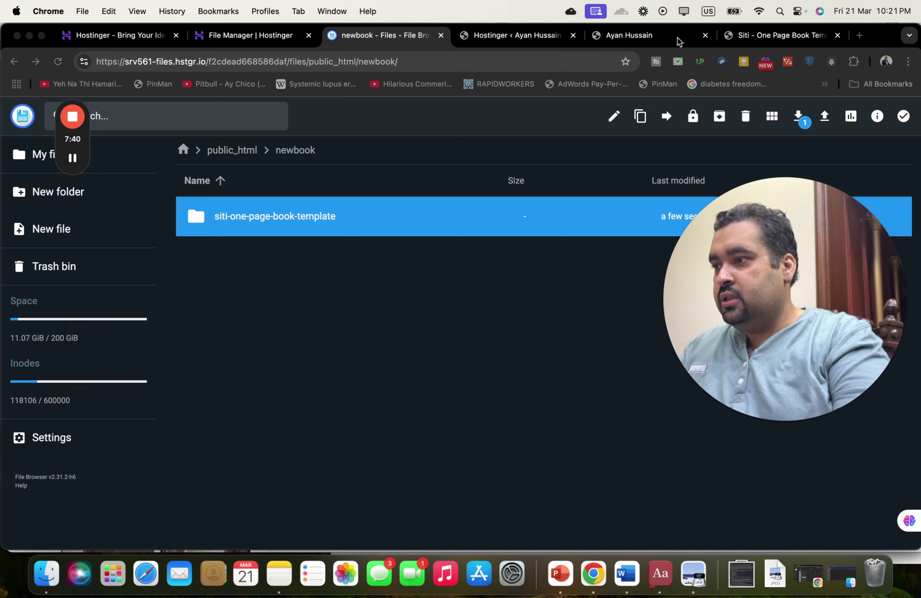
- In the site's Chrome tab, load ayanandhussain.co/newbook/siti-one-page-book-template
{"action": "left_click", "coordinate": [599, 36]}
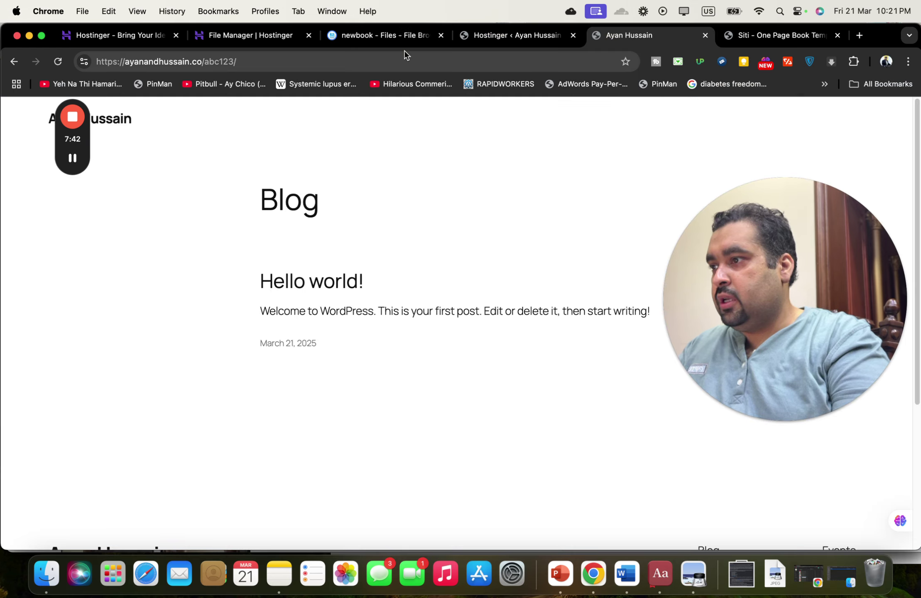
{"action": "left_click", "coordinate": [399, 57]}
{"action": "left_click", "coordinate": [399, 57]}
{"action": "key", "text": "BackSpace"}
{"action": "key", "text": "BackSpace"}
{"action": "key", "text": "BackSpace"}
{"action": "key", "text": "BackSpace"}
{"action": "key", "text": "BackSpace"}
{"action": "key", "text": "BackSpace"}
{"action": "key", "text": "BackSpace"}
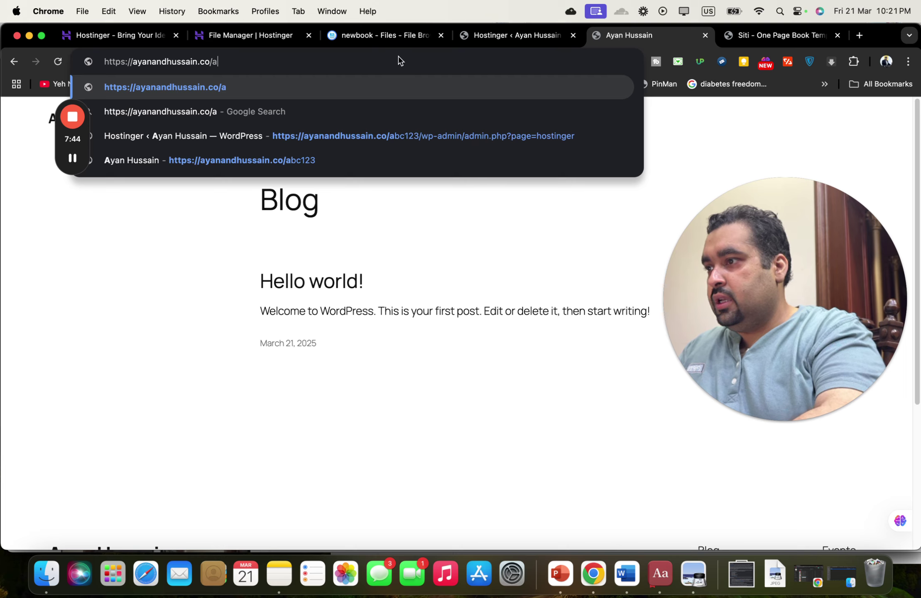
{"action": "type", "text": "newbook/"}
{"action": "type", "text": "siti-one-page-book-template"}
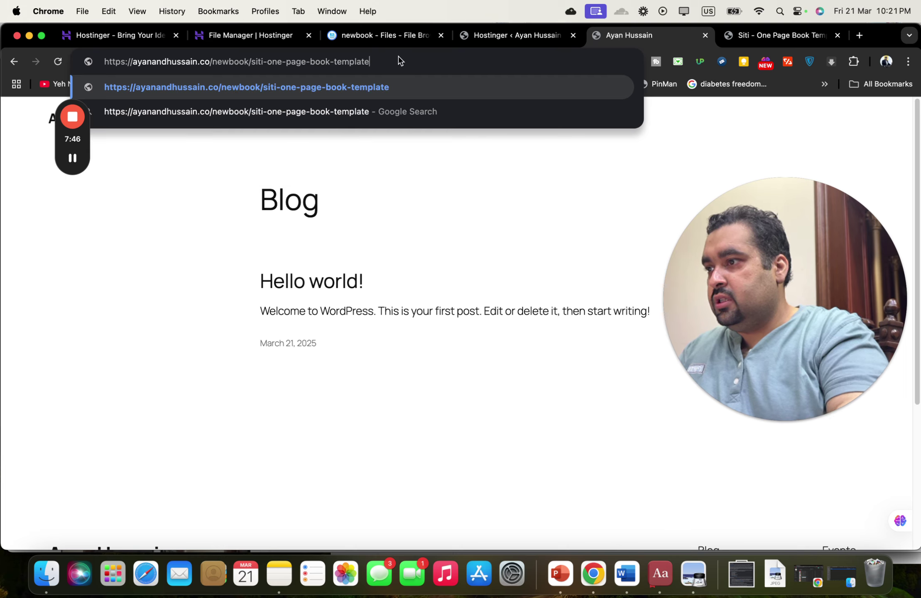
{"action": "key", "text": "Return"}
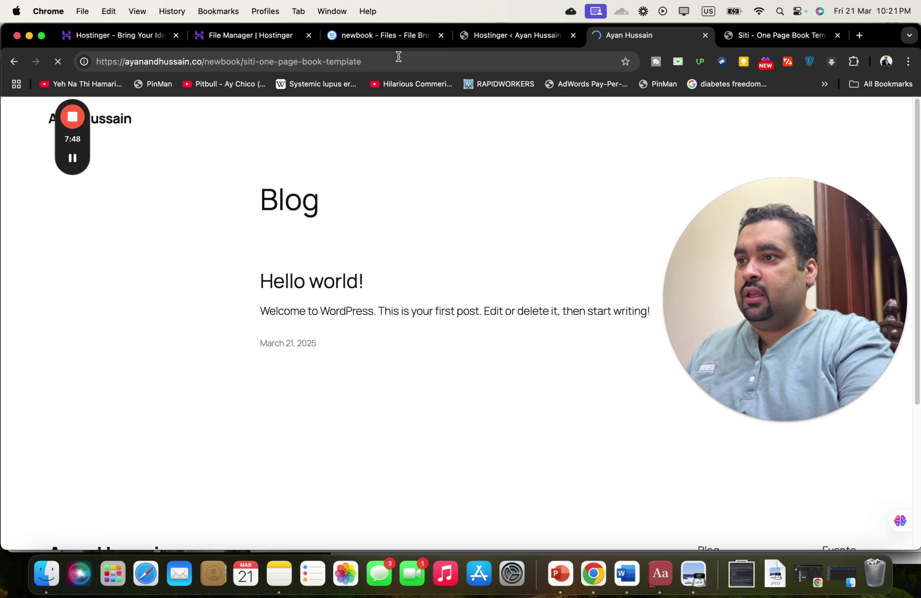